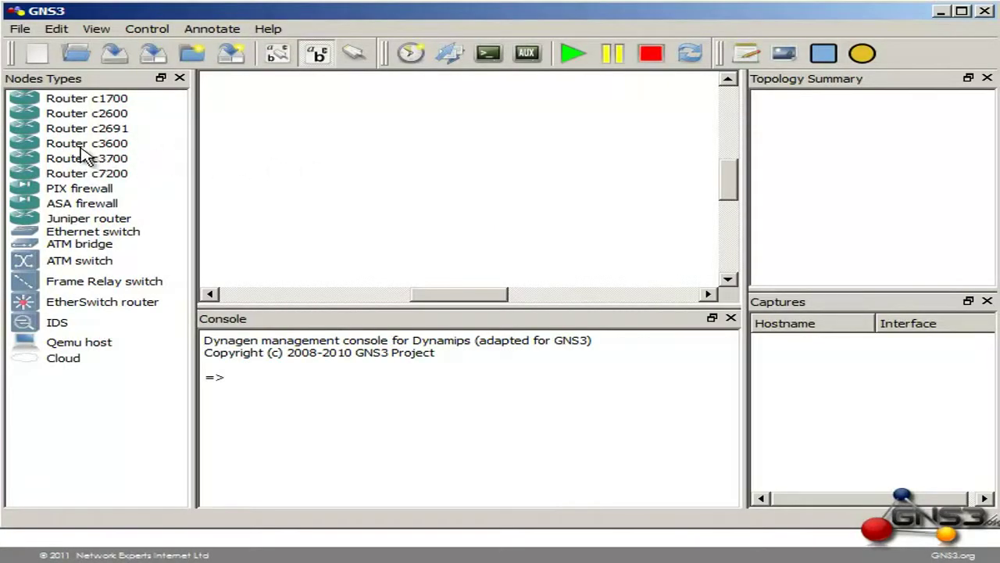
Step: Add a c3600 router R1 and a cloud node C1 beside it to the topology
left_click_drag(87, 151, 302, 147)
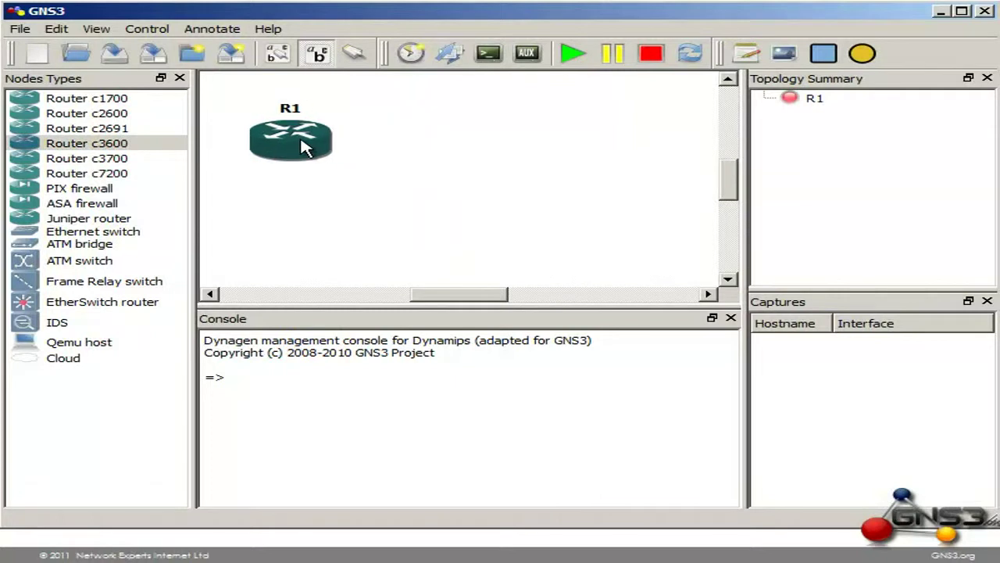
left_click(86, 366)
left_click_drag(86, 365, 513, 187)
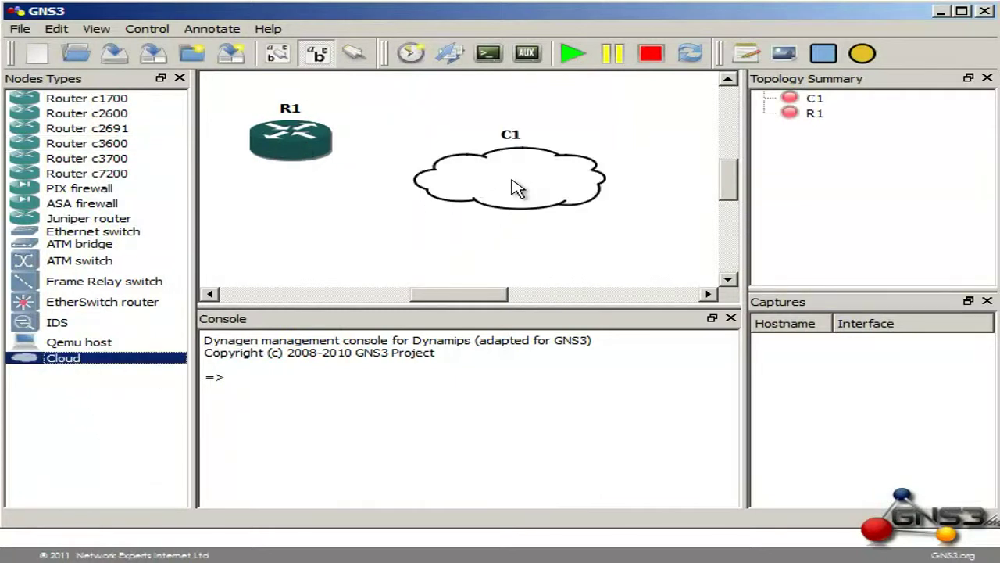
left_click(506, 185)
right_click(506, 185)
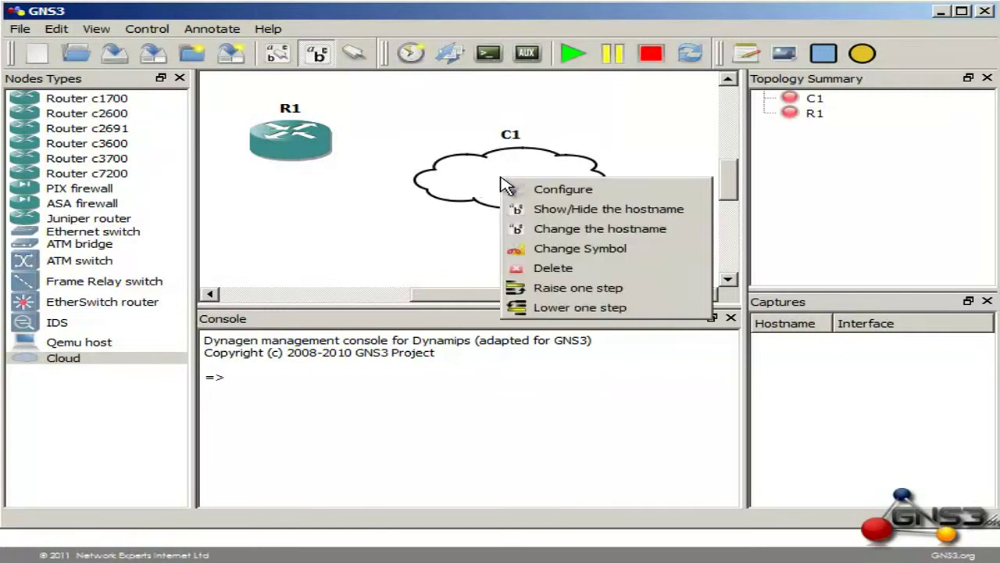
Step: Bind cloud C1 to the Microsoft wireless network adapter as a generic Ethernet NIO
left_click(552, 195)
left_click_drag(371, 0, 495, 20)
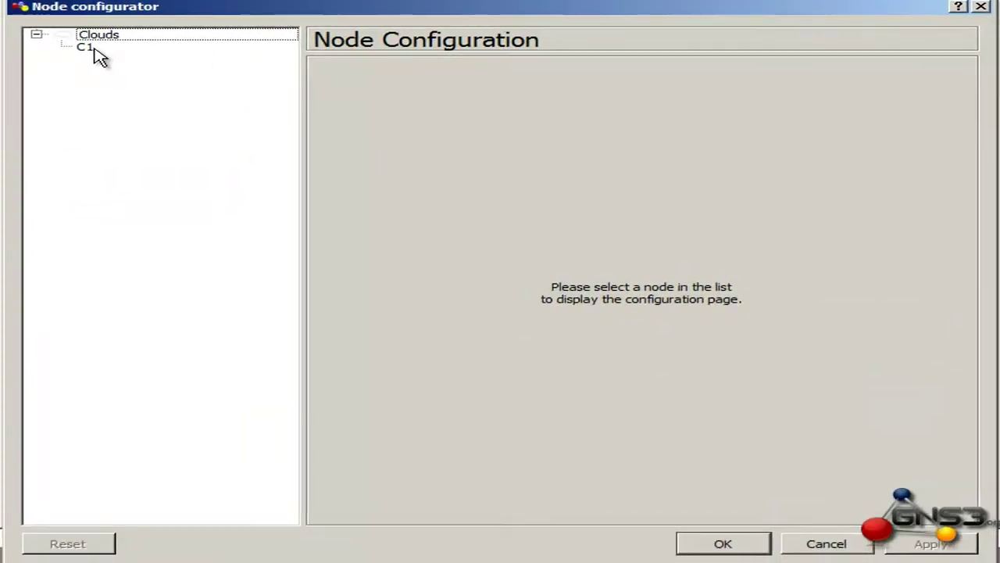
left_click(92, 48)
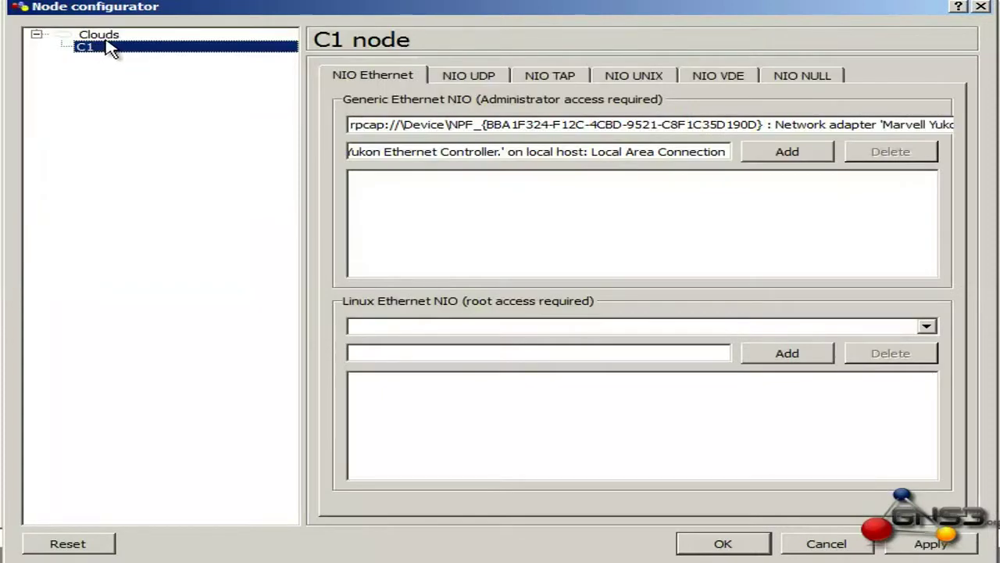
left_click(567, 131)
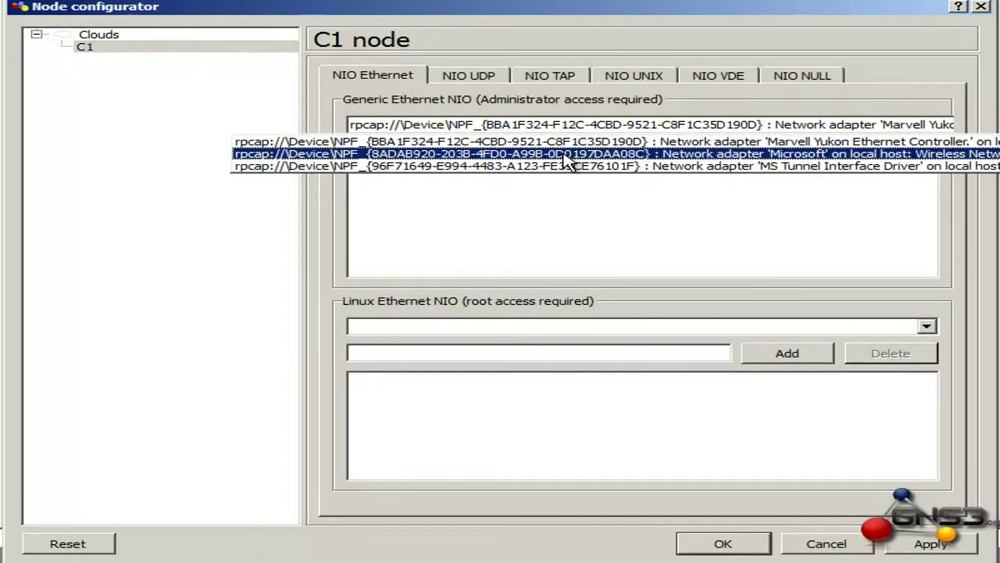
left_click(562, 153)
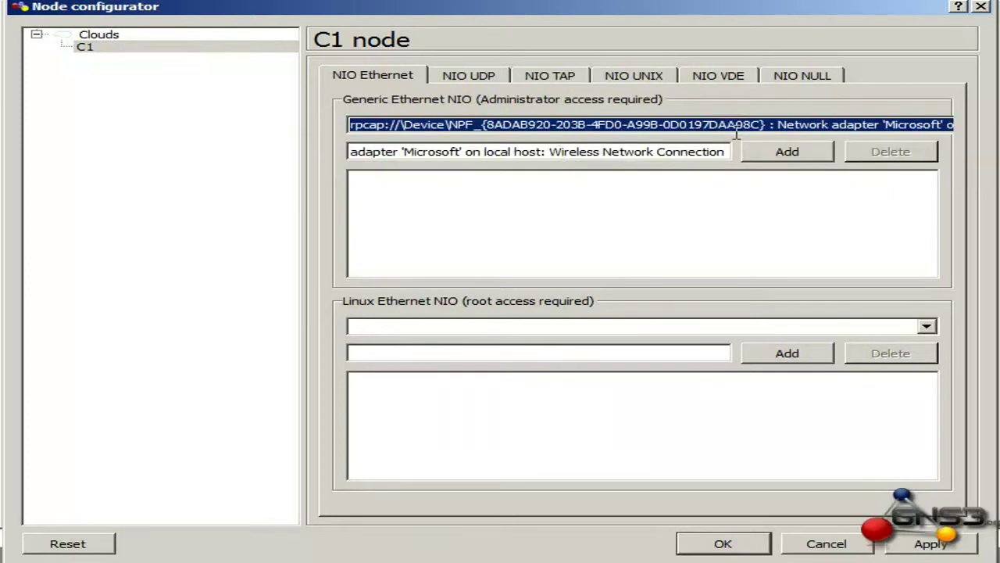
left_click(787, 154)
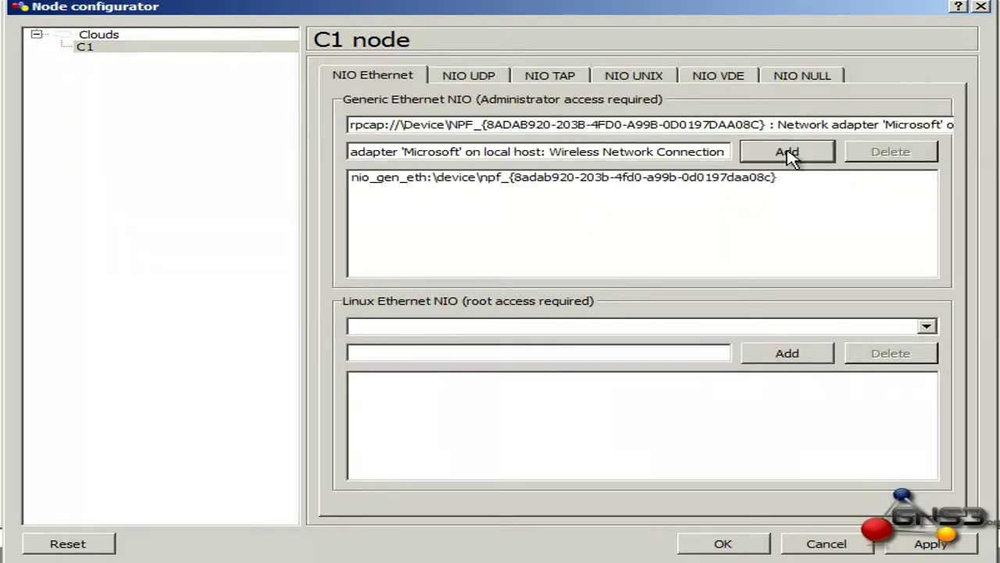
left_click(743, 550)
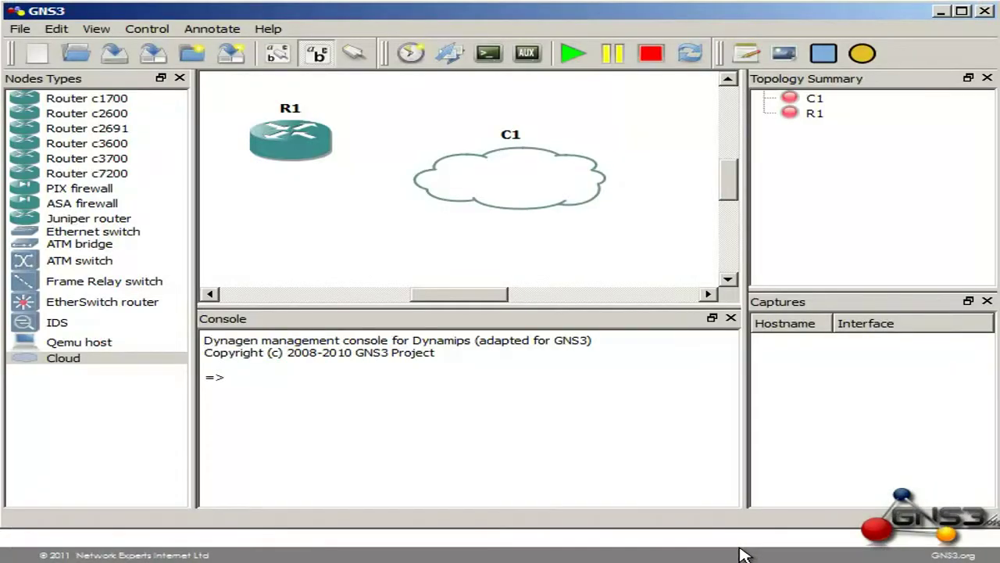
Step: Connect R1's f0/0 to cloud C1's nio_gen_eth interface with a FastEthernet link
left_click(354, 53)
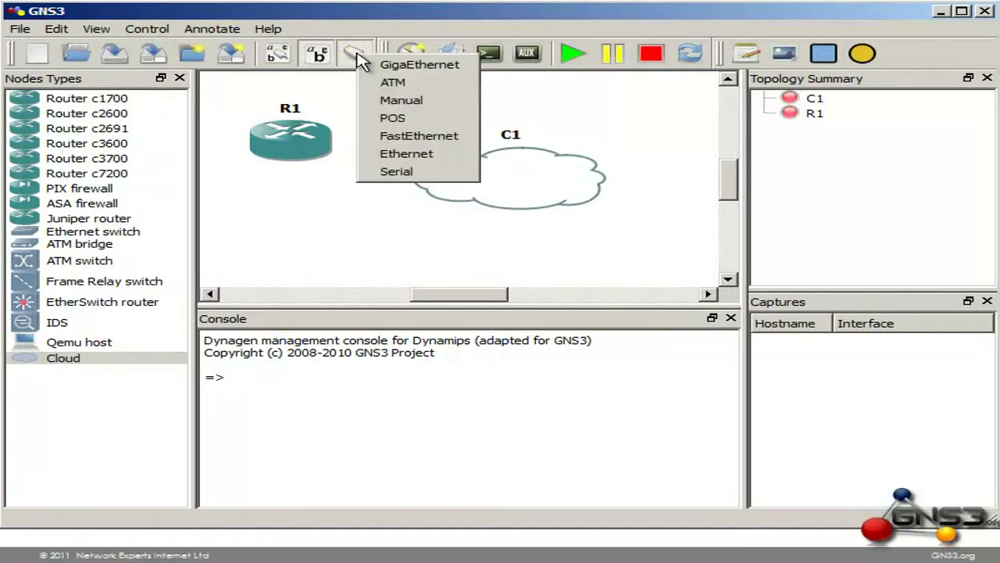
left_click(388, 136)
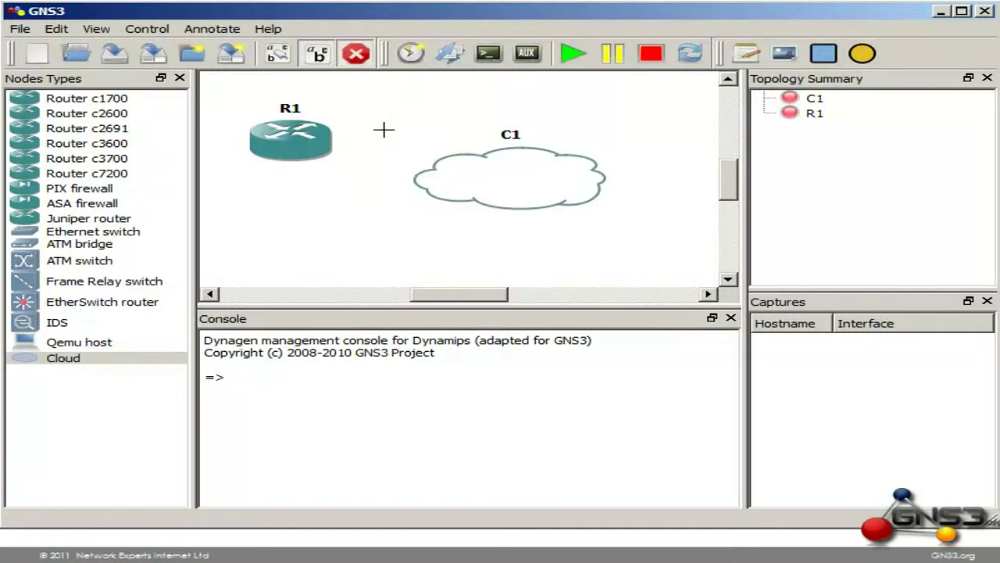
left_click(290, 144)
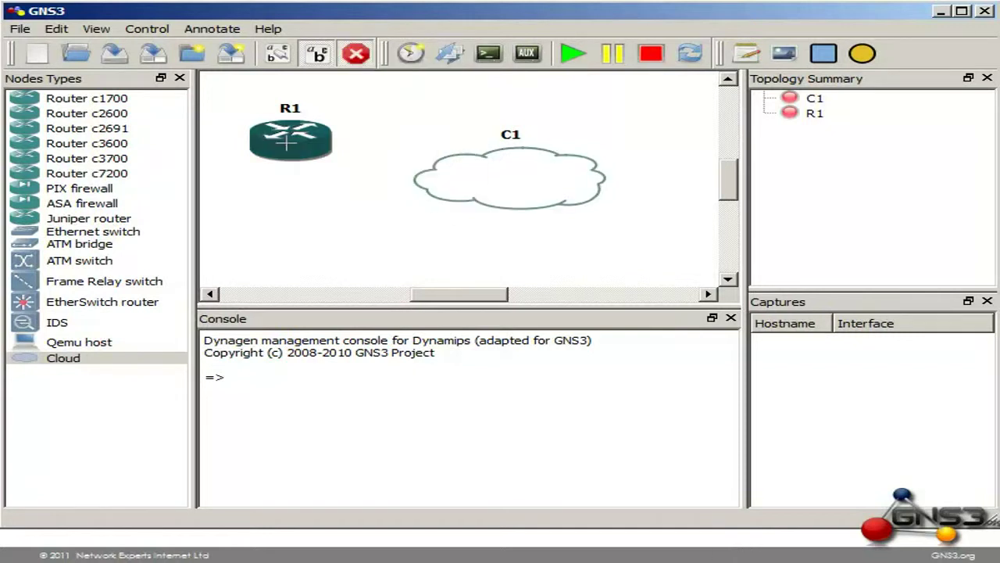
left_click(490, 168)
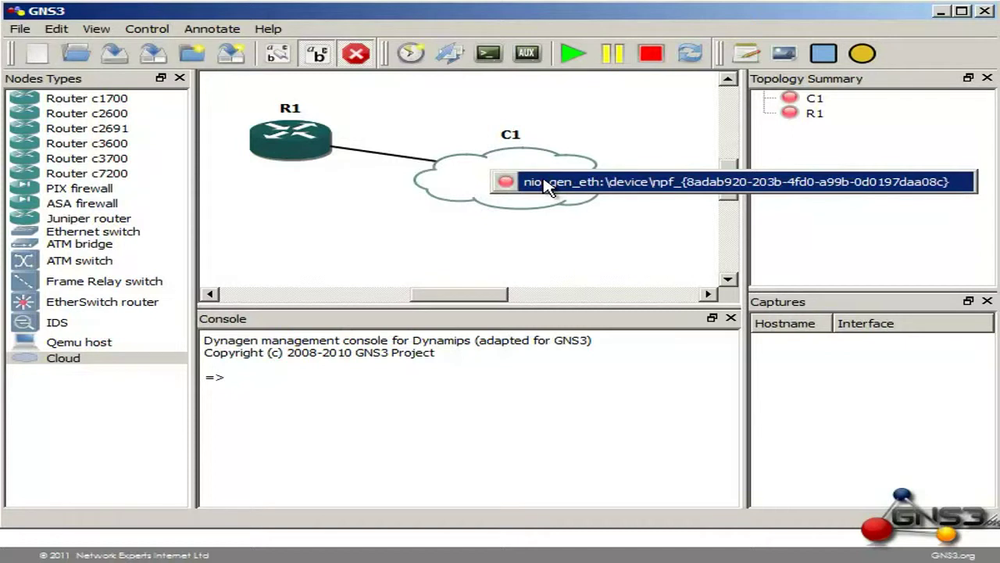
left_click(547, 182)
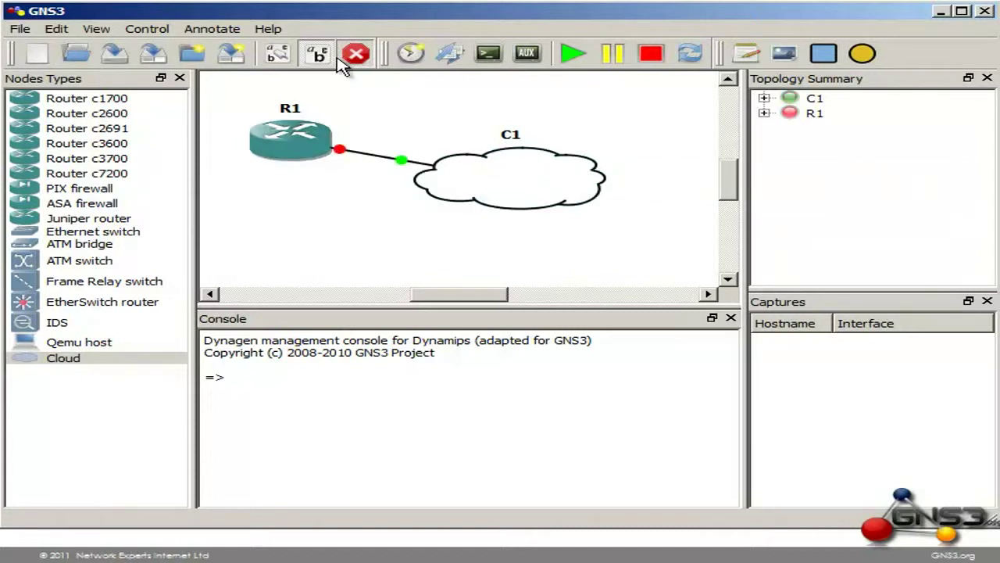
left_click(353, 60)
Step: Show interface labels on the link and reposition the f0/0 label near R1
left_click(277, 53)
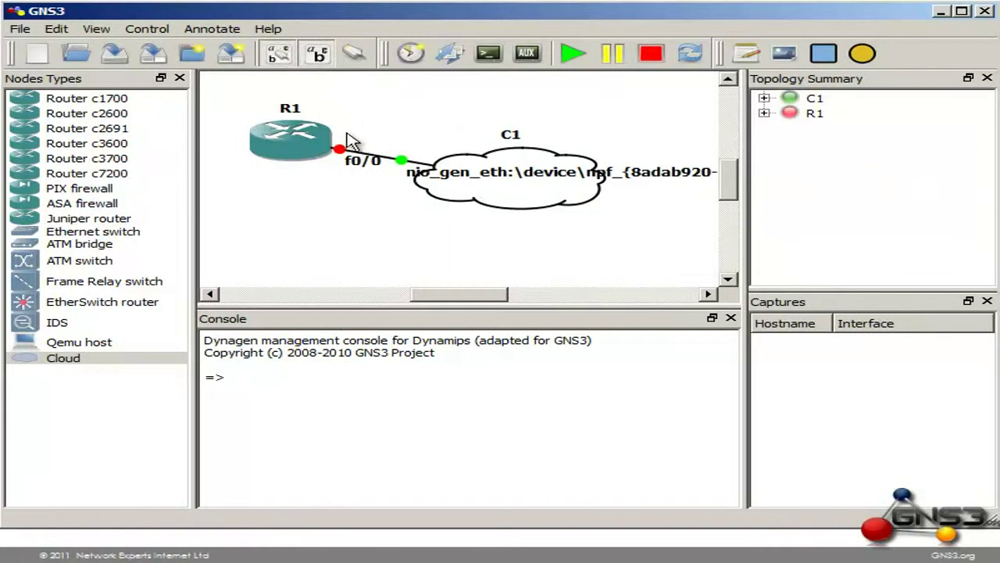
left_click_drag(366, 167, 334, 170)
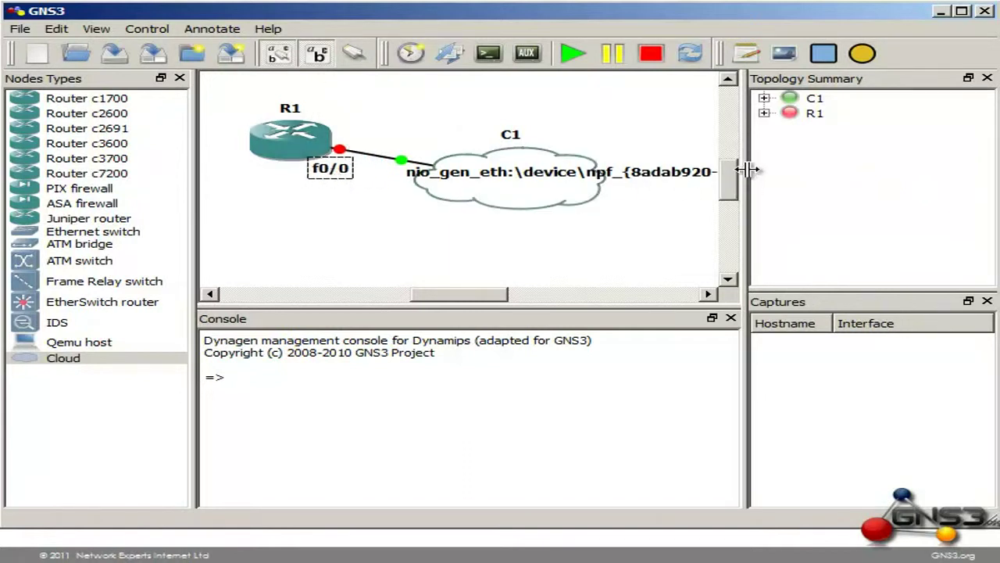
left_click_drag(744, 173, 838, 165)
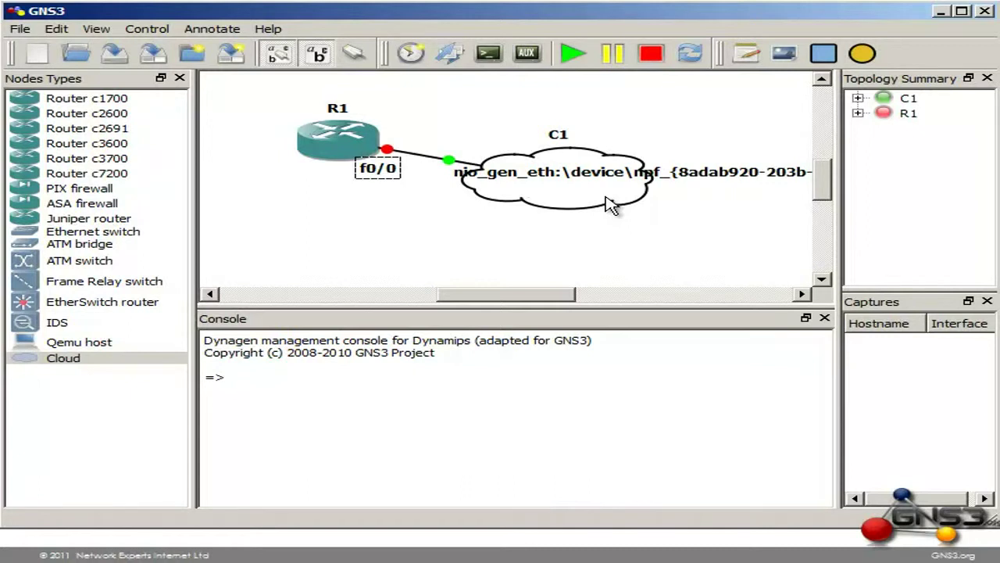
Step: Start router R1 and bring up its console window
right_click(355, 141)
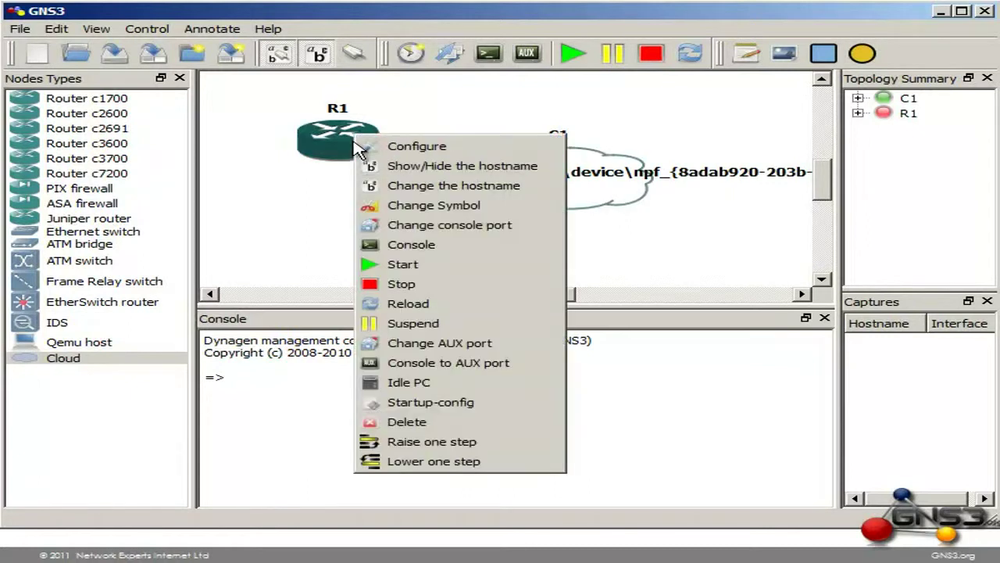
left_click(428, 268)
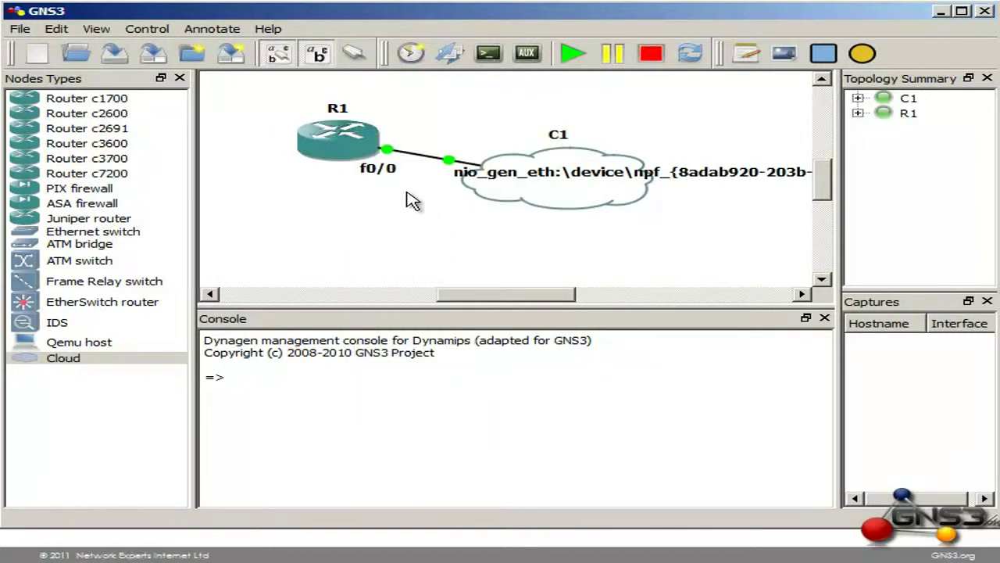
right_click(353, 138)
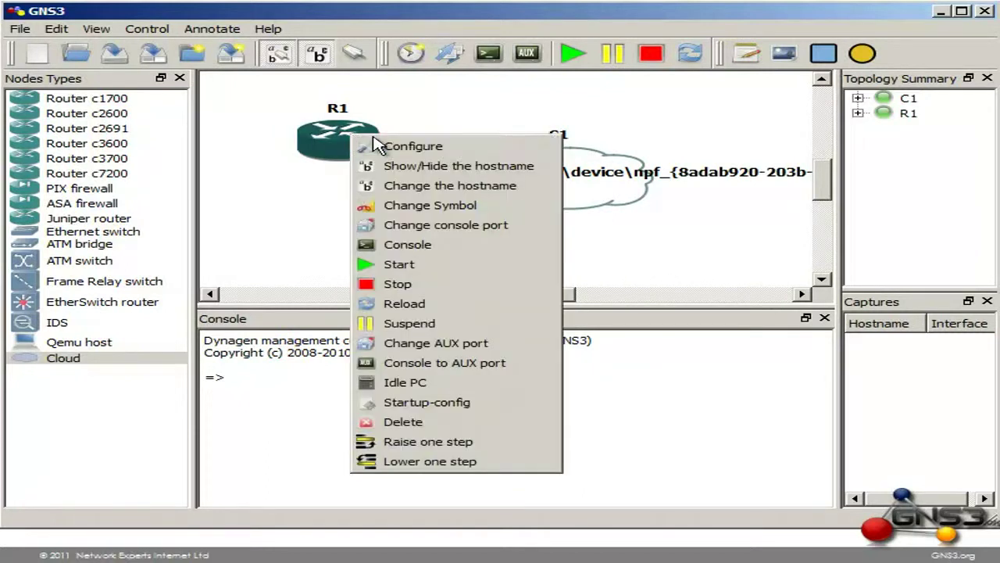
left_click(443, 256)
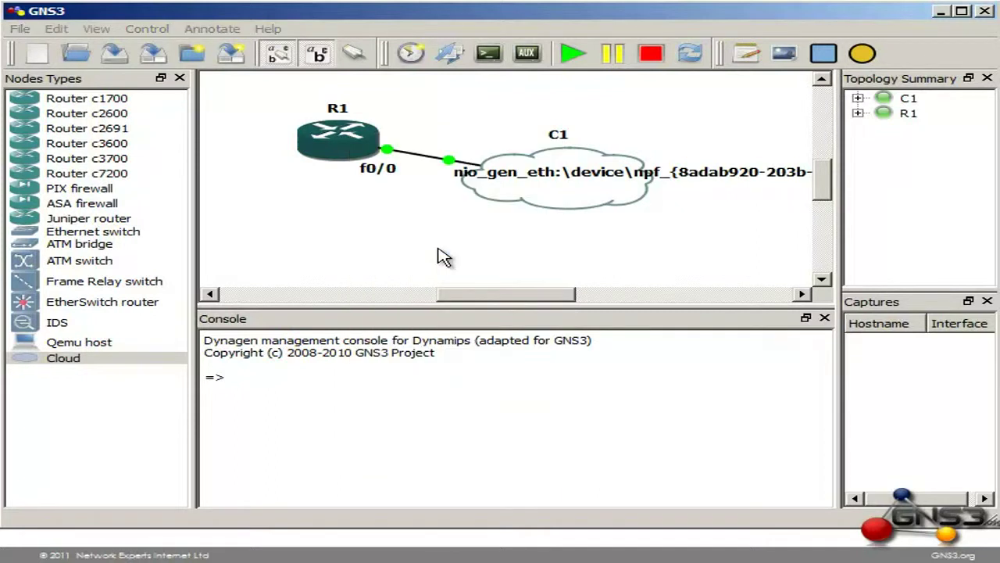
left_click_drag(134, 40, 514, 69)
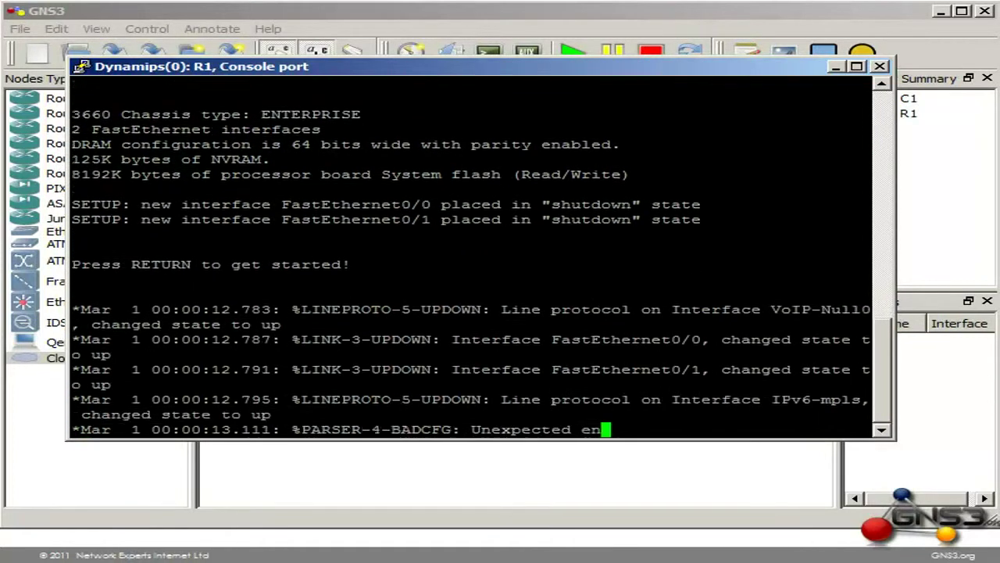
Step: Give R1's FastEthernet0/0 address 10.0.0.200 255.255.255.0 and bring it up
key("Return")
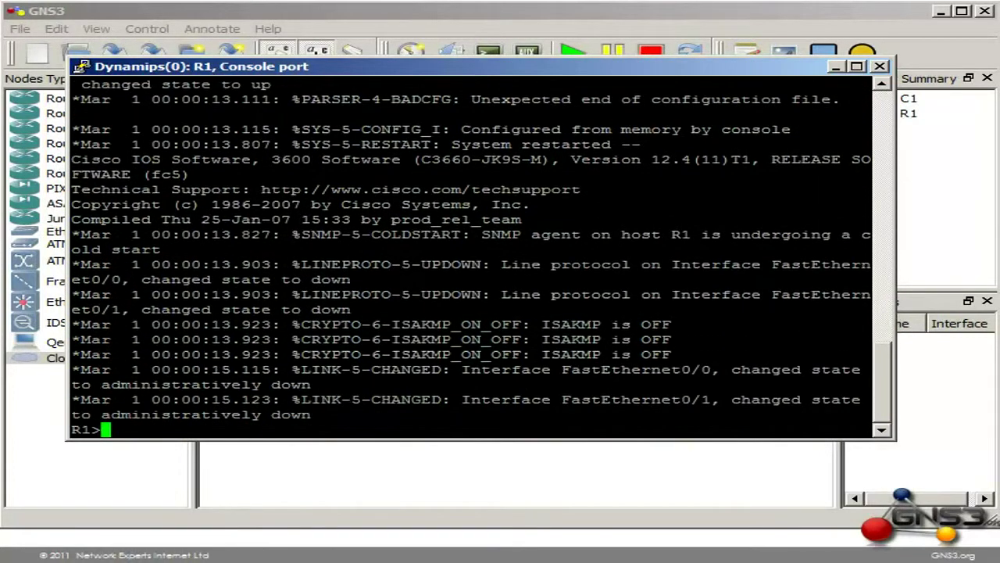
type("en")
key("Return")
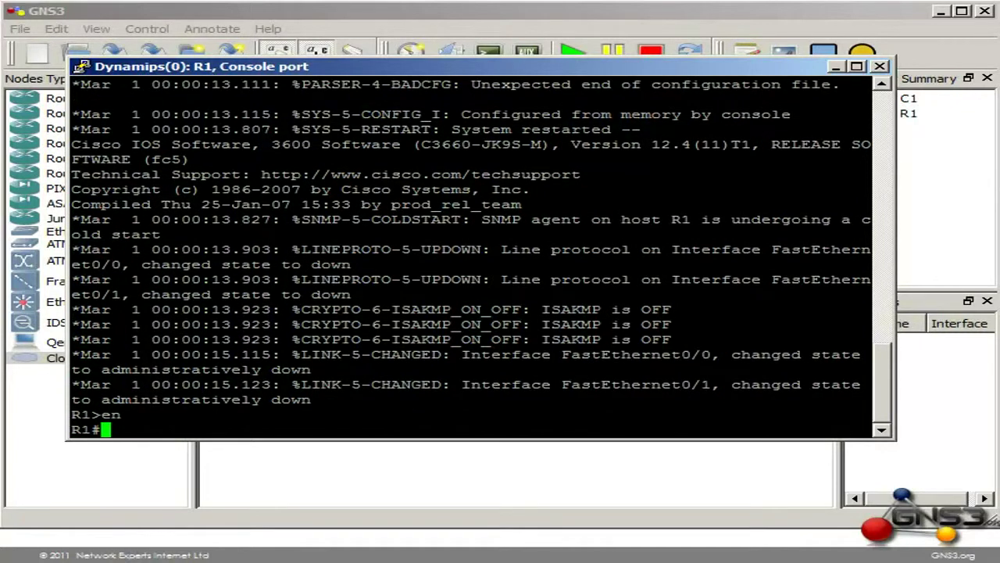
type("conf t")
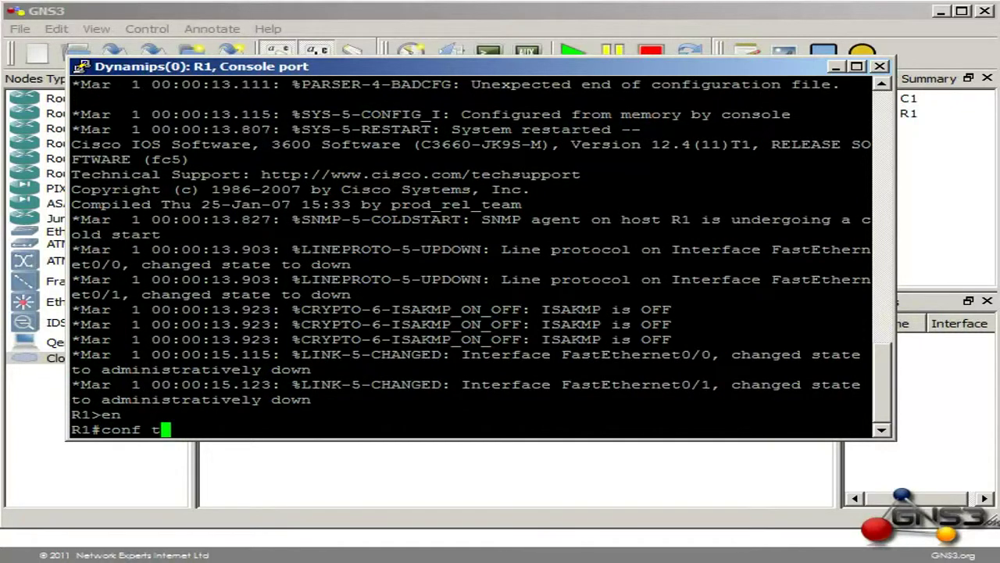
key("Return")
type("int f0/0")
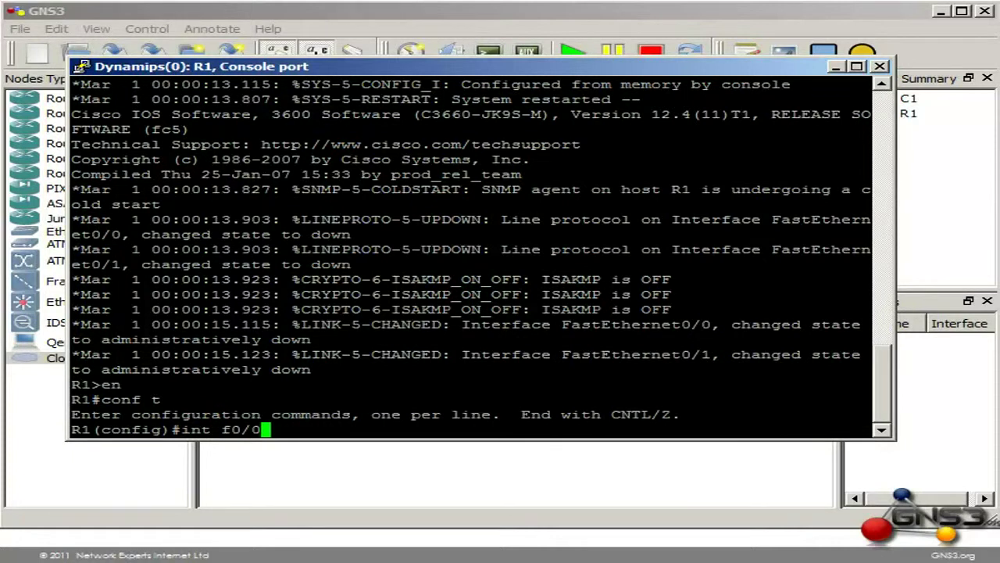
key("Return")
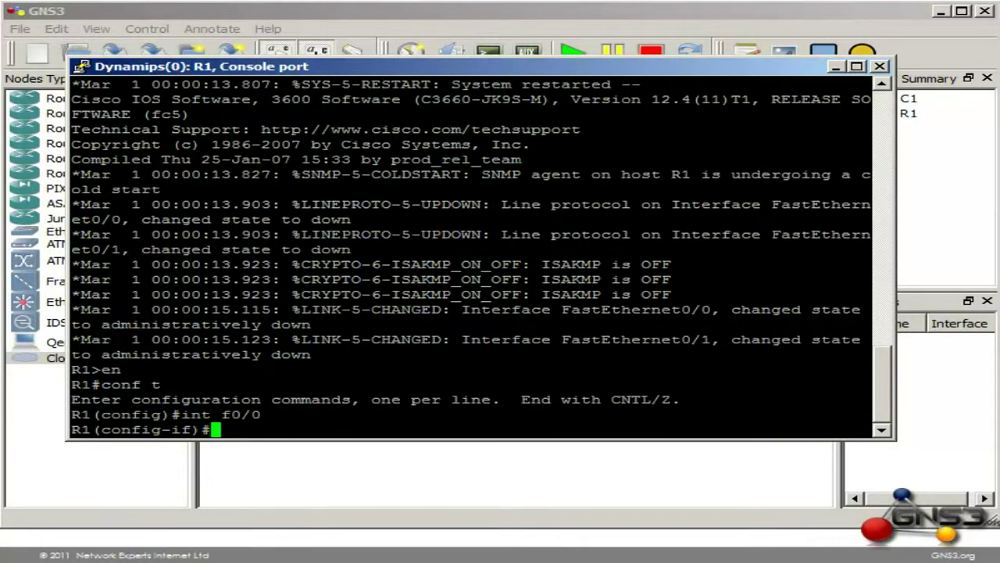
type("ip ad")
key("Tab")
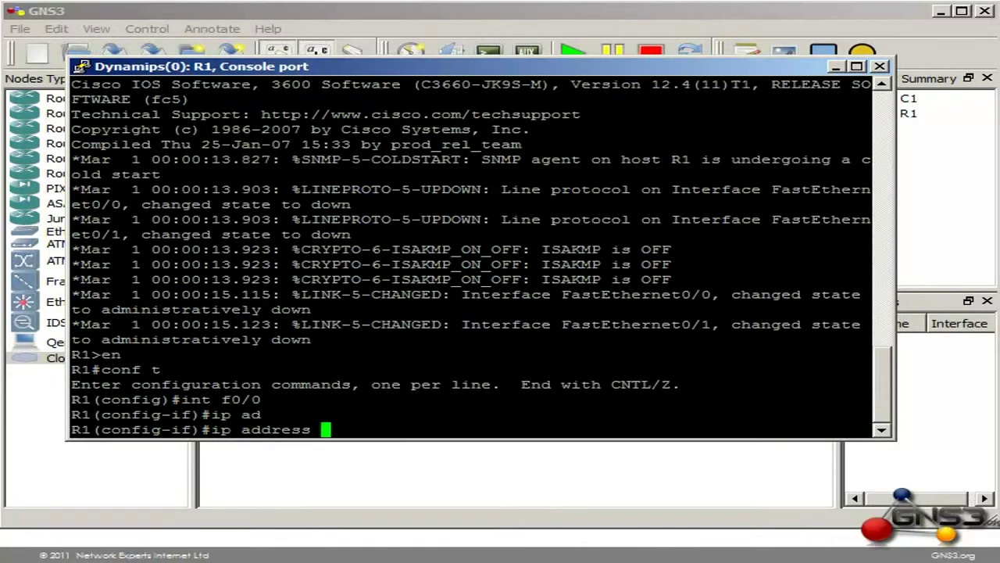
type("10.0.0.200")
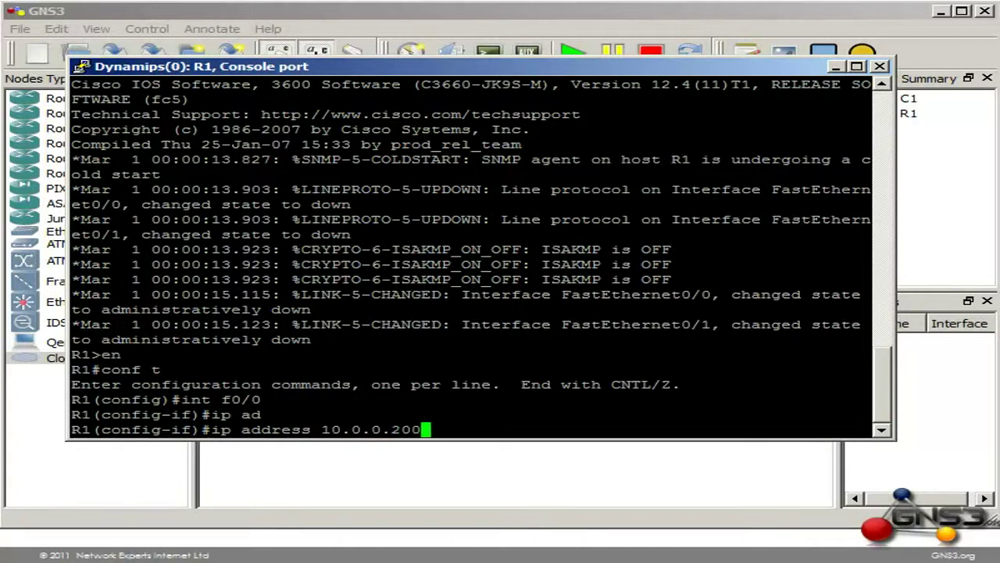
type(" 255.255.255.0")
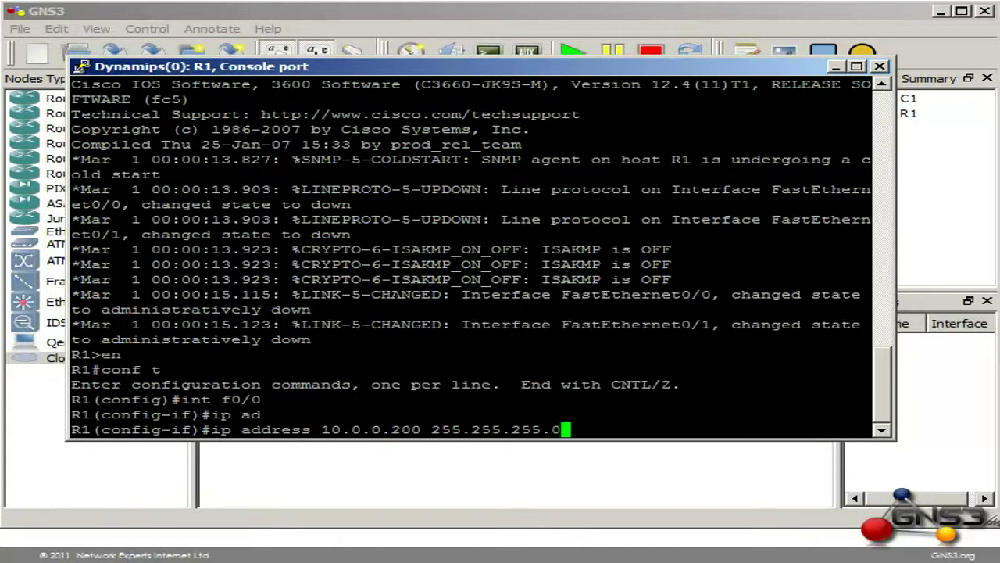
key("Return")
type("no shut")
key("Return")
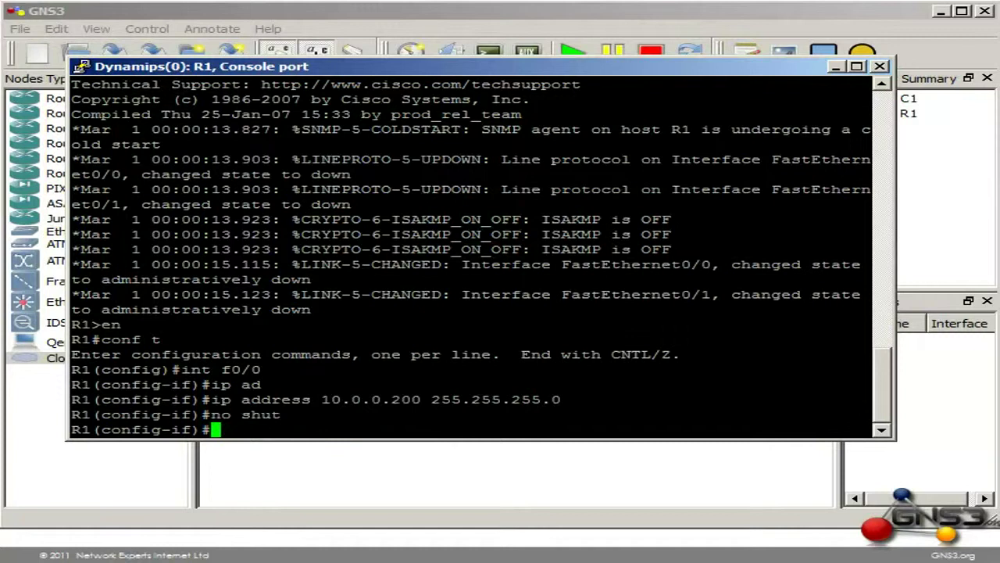
Step: Give Loopback0 address 1.1.1.1 255.255.255.0, exit configuration, and check sh ip int brief
type("int loop 0")
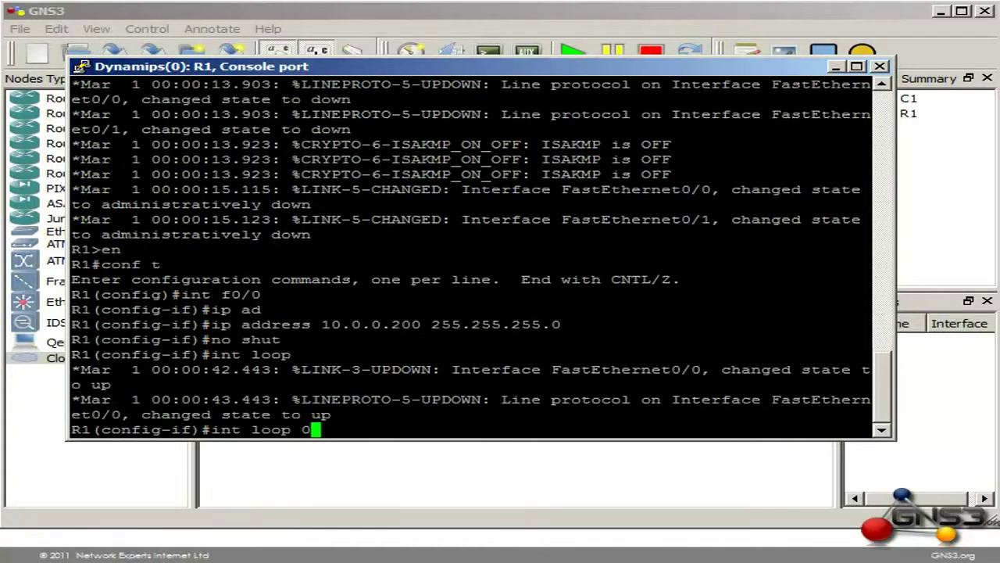
key("Return")
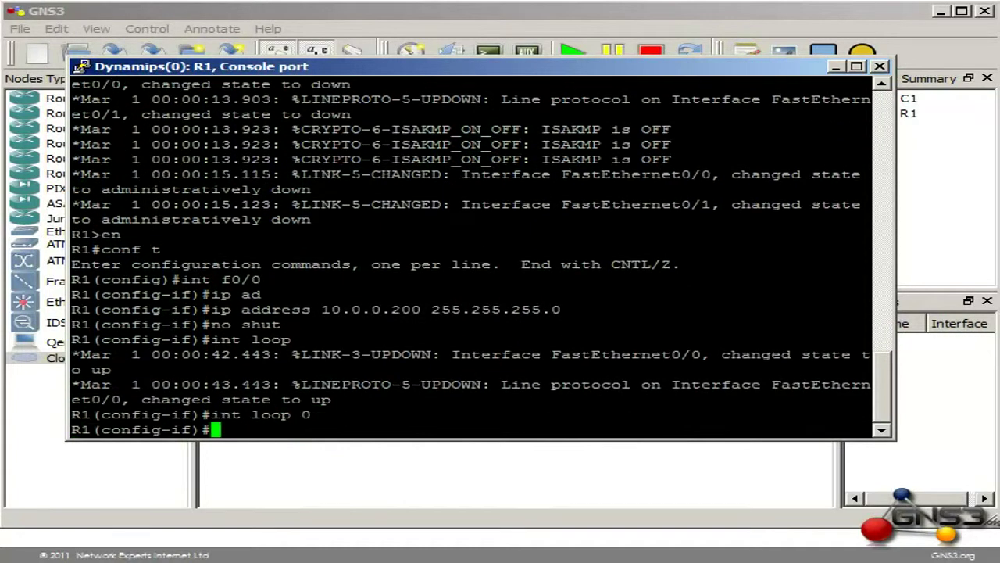
type("ip ad")
key("Tab")
type("1.1.1.1")
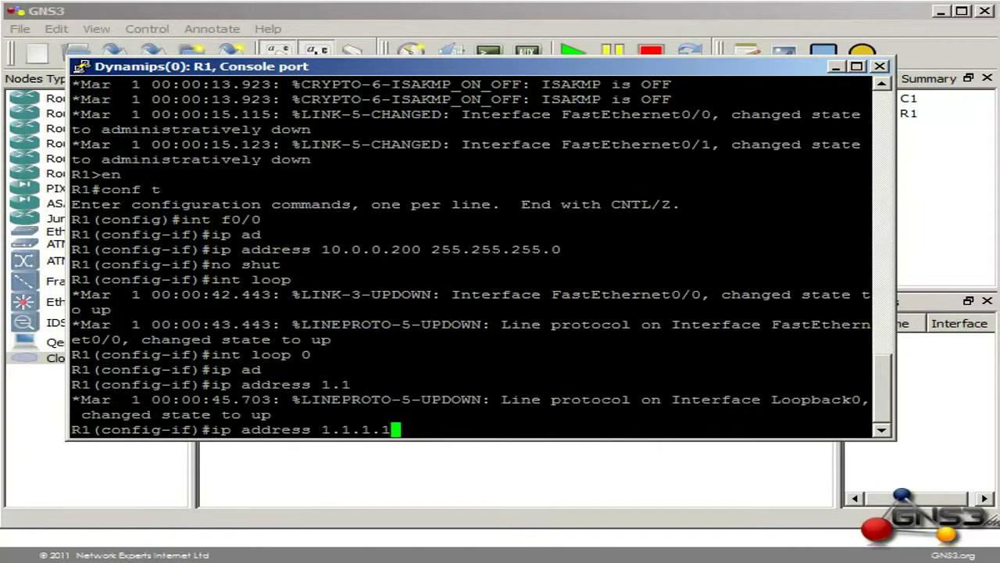
type(" 255.255.255.0")
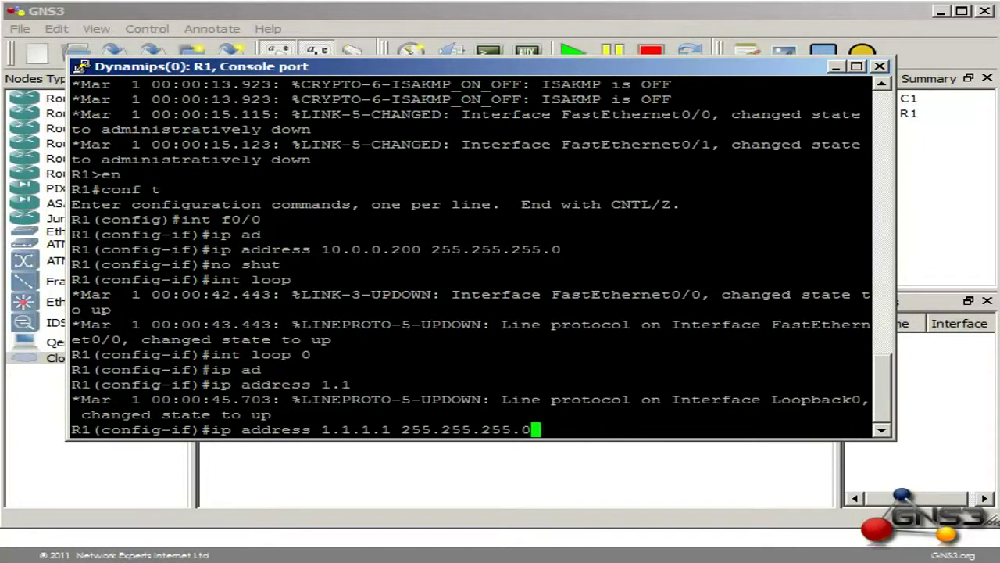
key("Return")
key("ctrl+z")
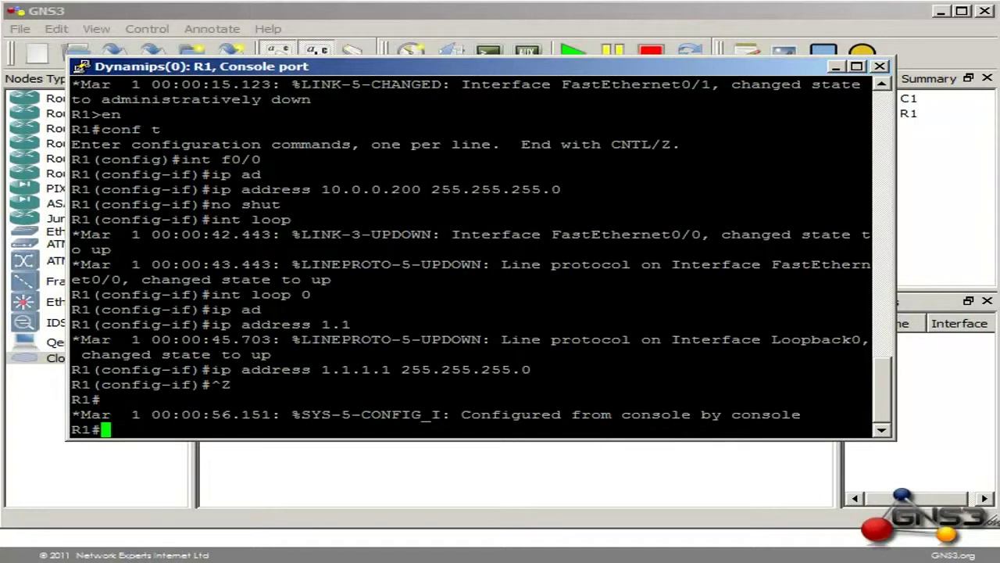
type("sh ip int brief")
key("Return")
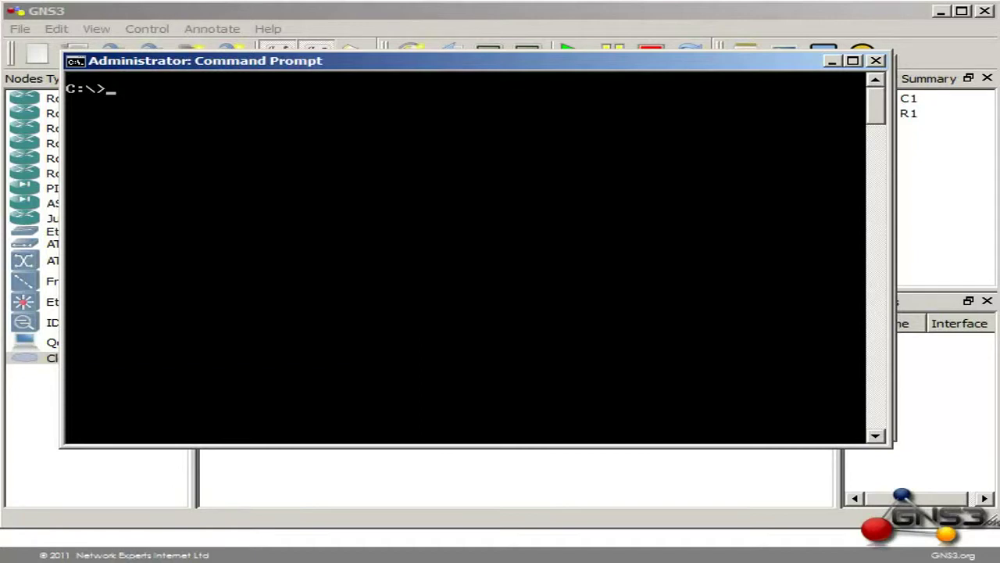
Step: From the host, ping 10.0.0.200 successfully; telnet to it is refused without a password
type("ping 10.0.0.200")
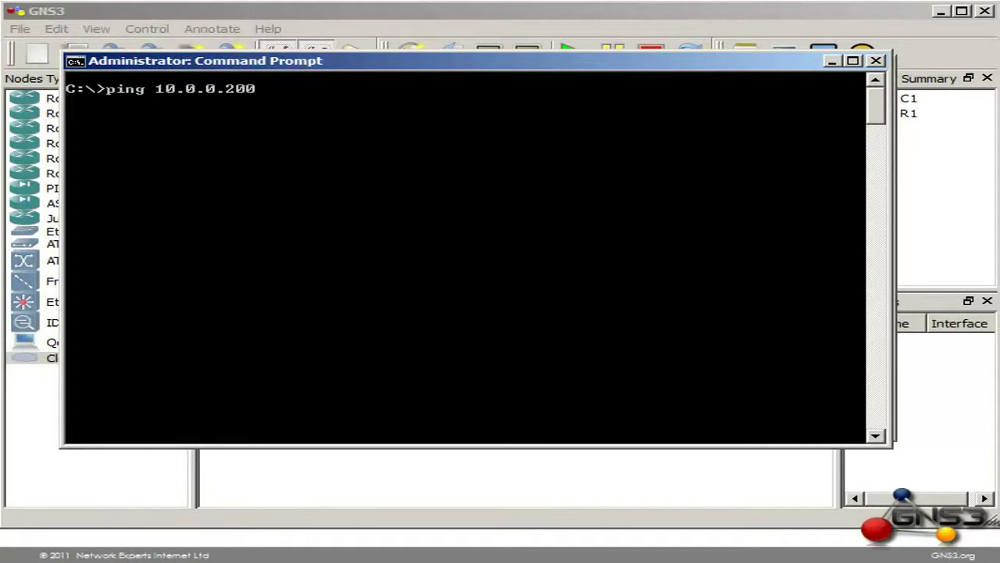
key("Return")
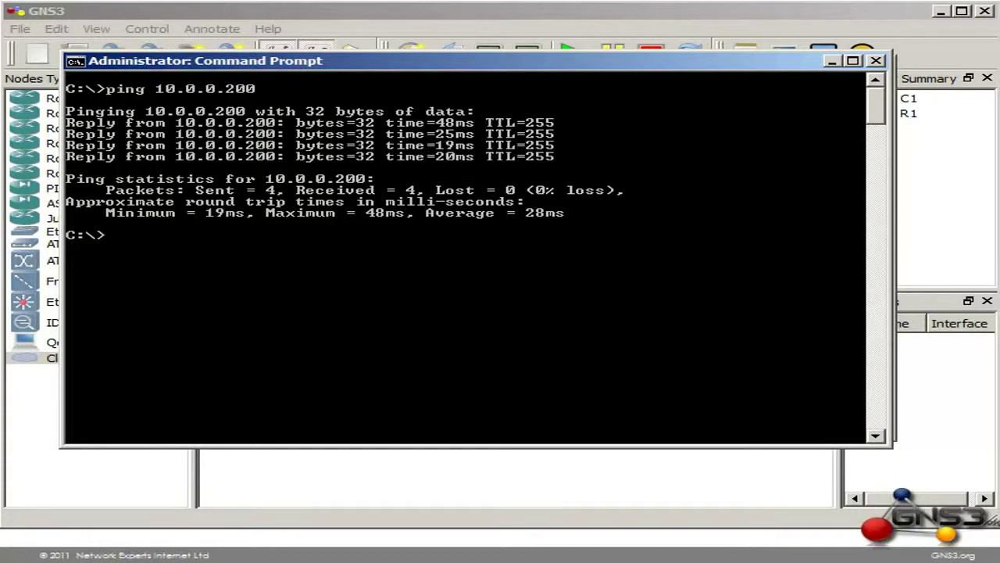
type("telnet 10.0.0.200")
key("Return")
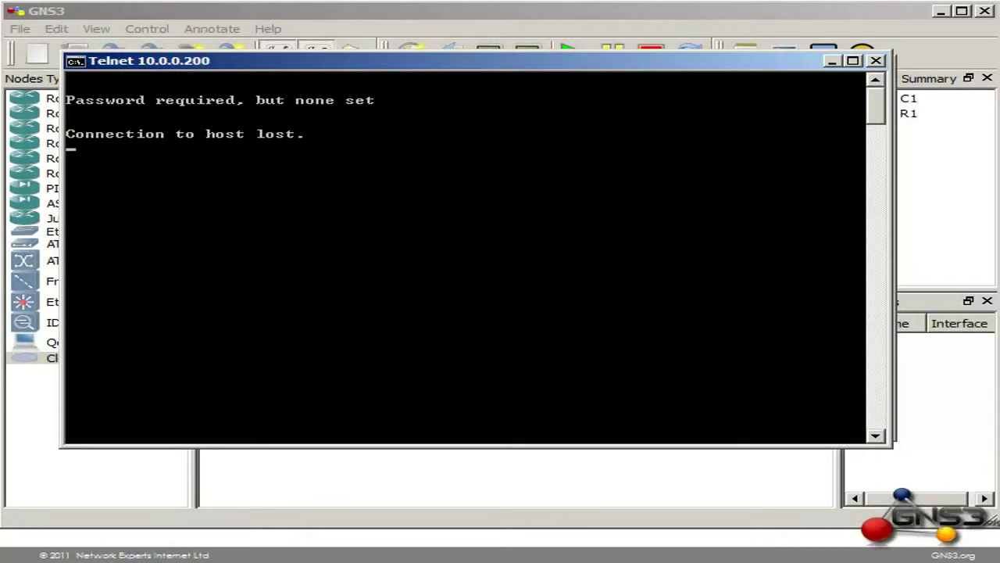
key("Return")
key("Return")
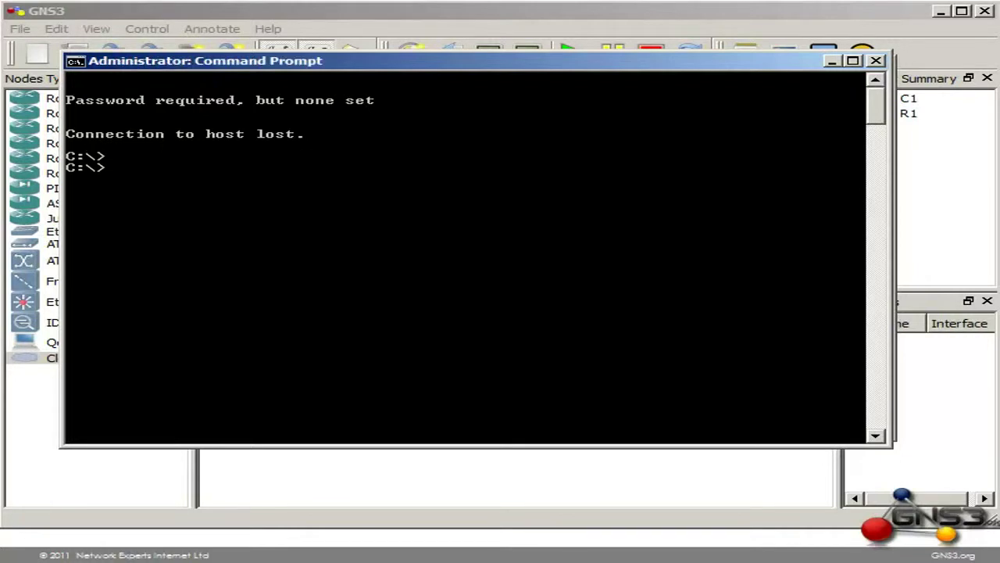
key("alt+Tab")
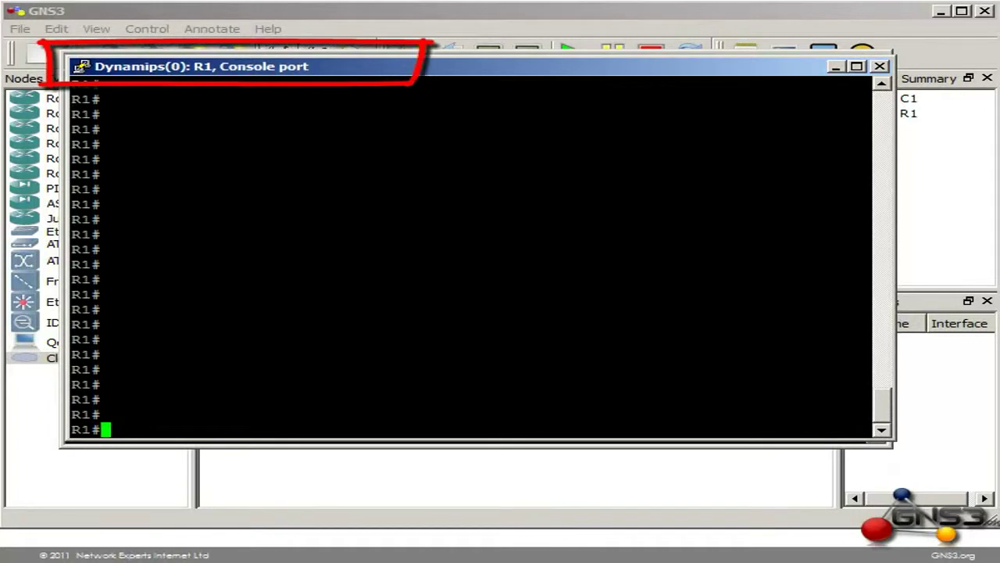
Step: Show R1's interface summary and copy the 10.0.0.200 address
type("sh ip int br")
key("Tab")
key("Return")
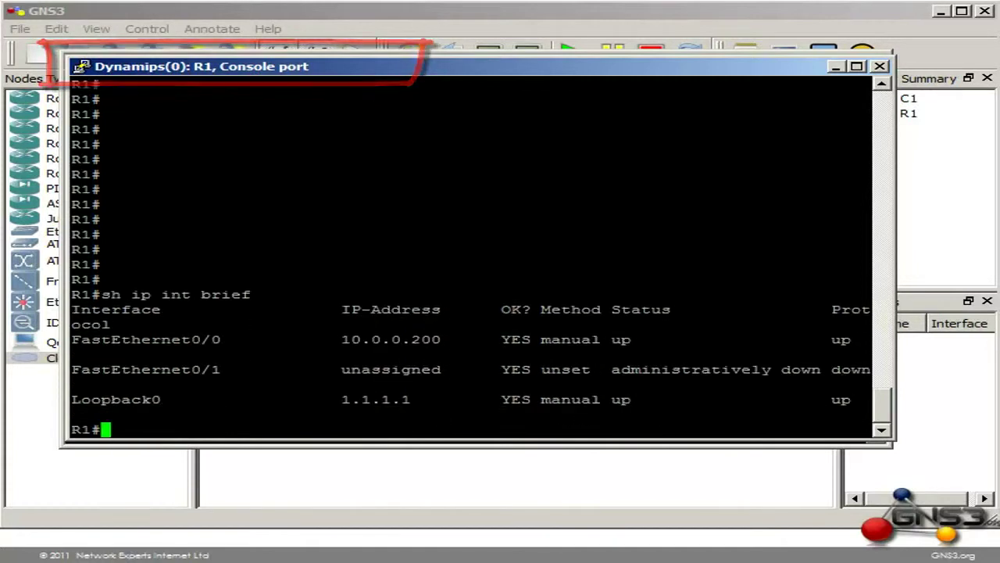
left_click_drag(330, 339, 451, 340)
key("Return")
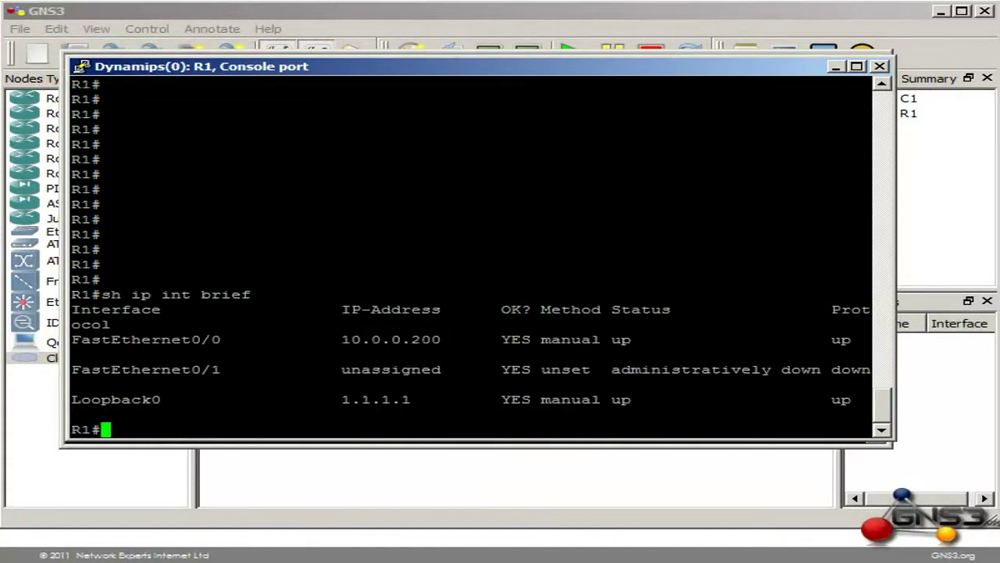
Step: Set an enable password on R1 in global configuration mode
key("Return")
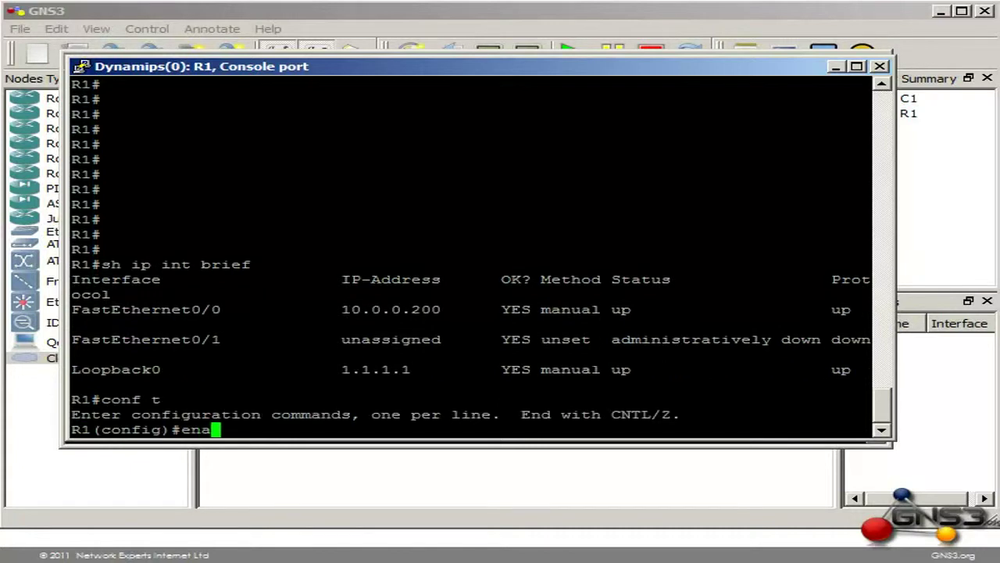
key("Tab")
key("Tab")
key("Return")
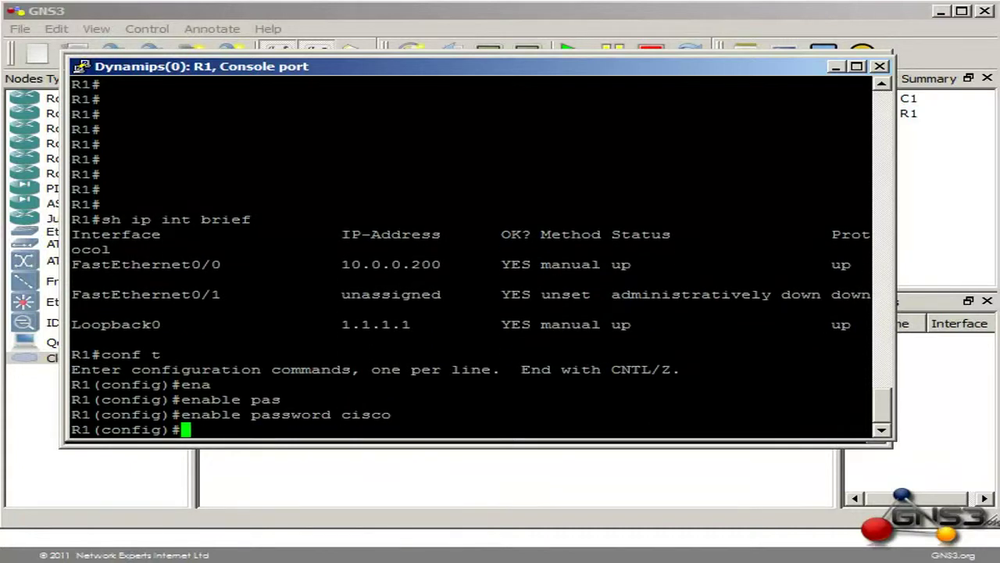
Step: Require login with a password on VTY lines 0 to 4
type("line vty 0 4")
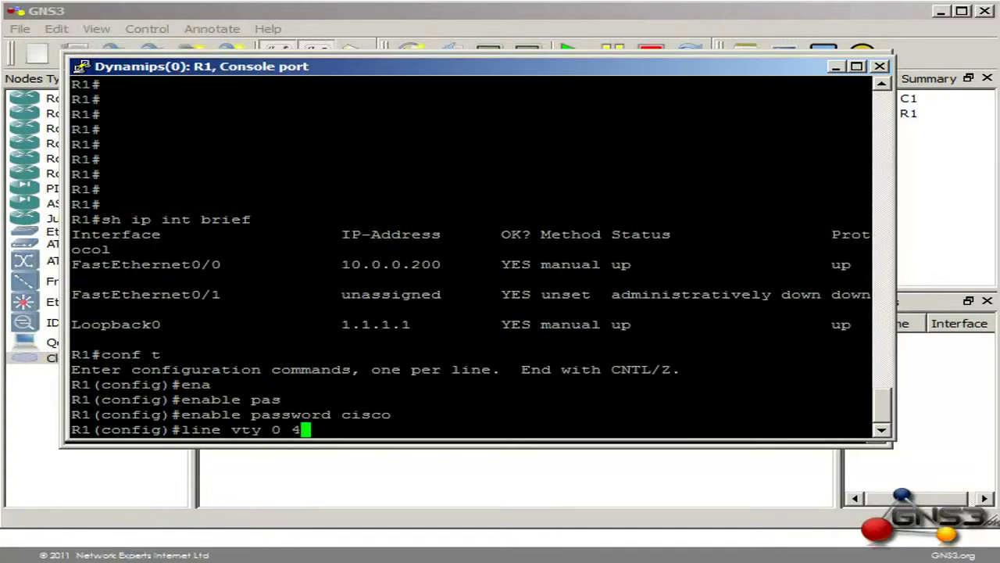
key("Return")
type("login")
key("Return")
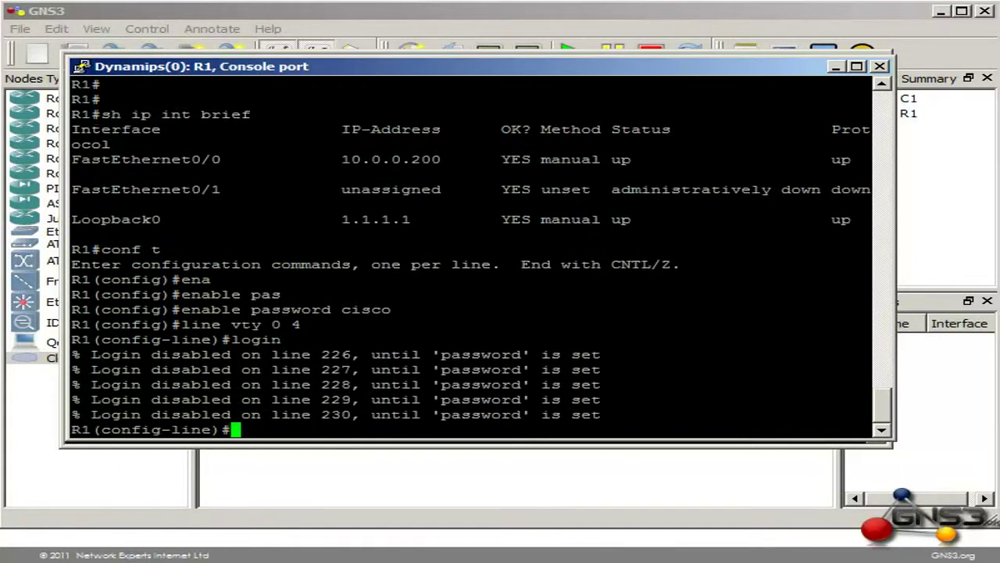
type("pas")
key("Tab")
type("cisco")
key("Return")
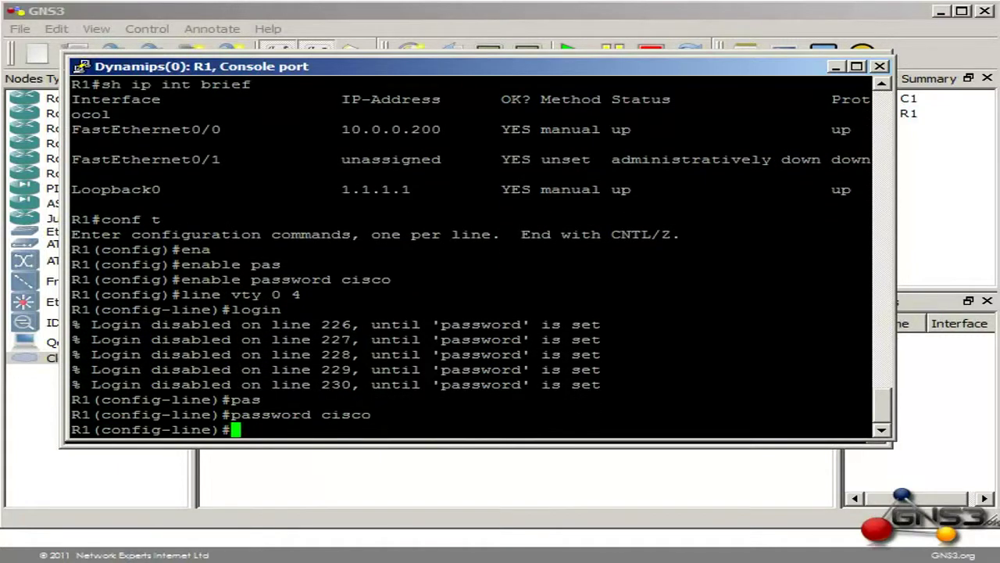
key("alt+Tab")
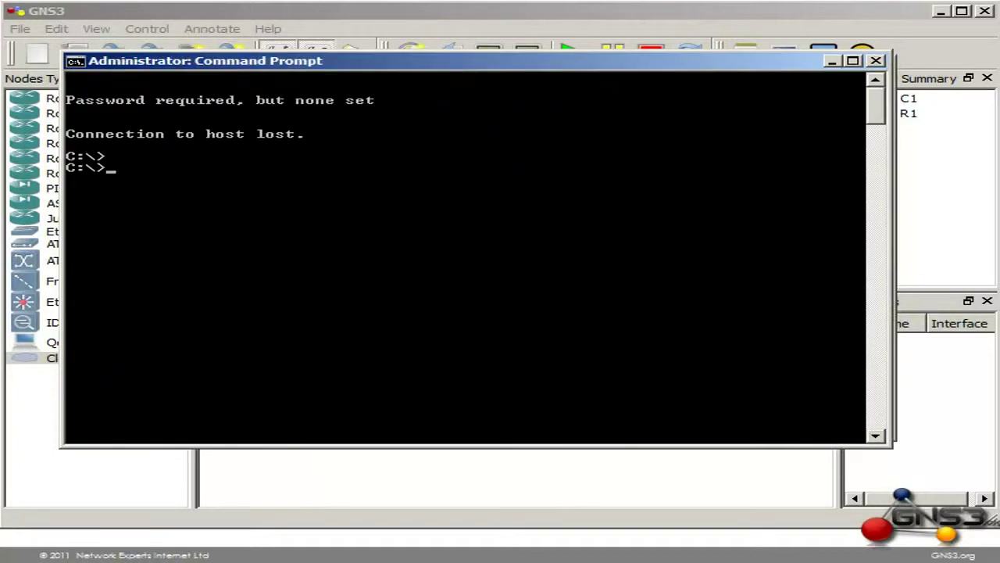
Step: Telnet to 10.0.0.200 again, log in, enter privileged mode, and list R1's interfaces
key("Up")
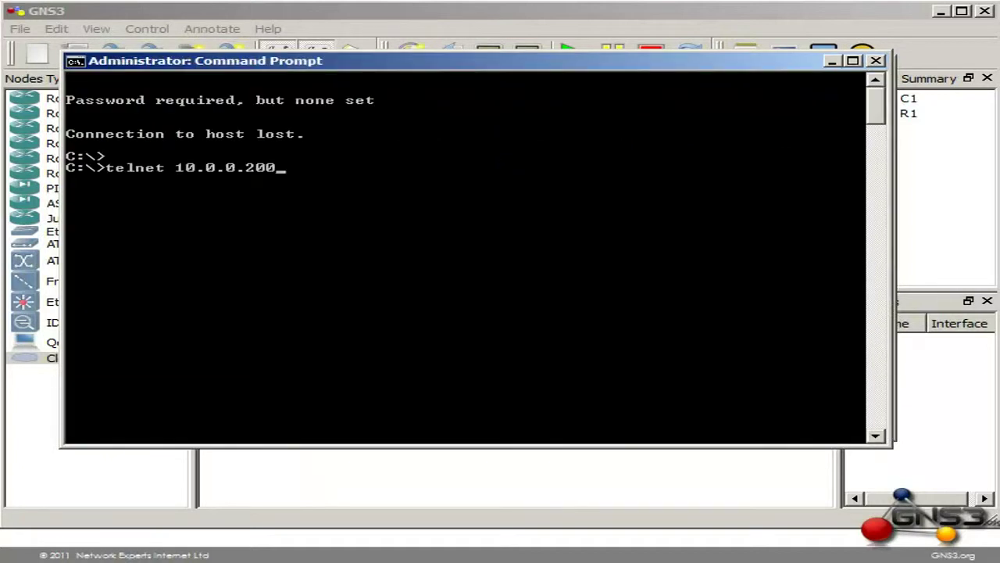
key("Return")
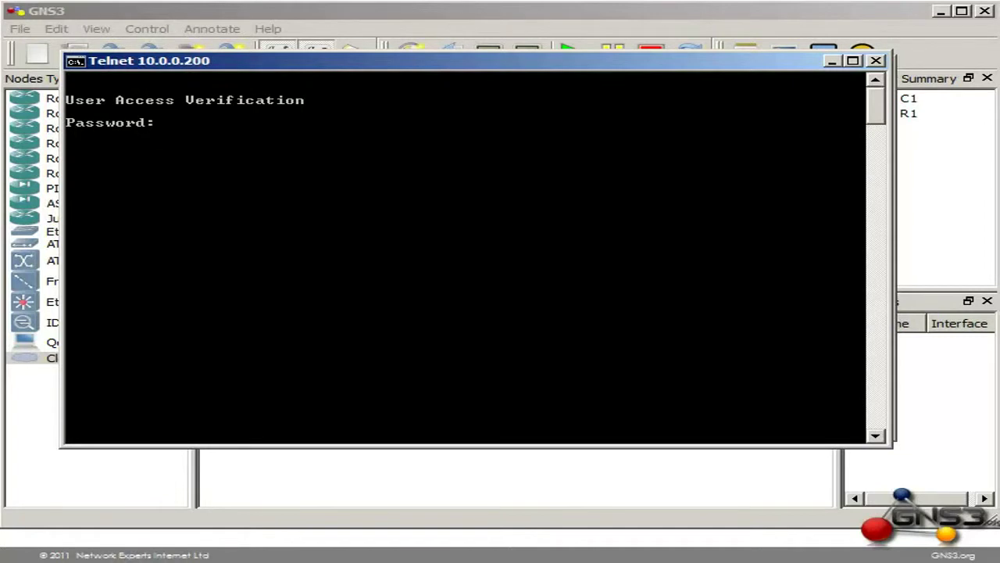
key("Return")
type("en")
key("Return")
key("Return")
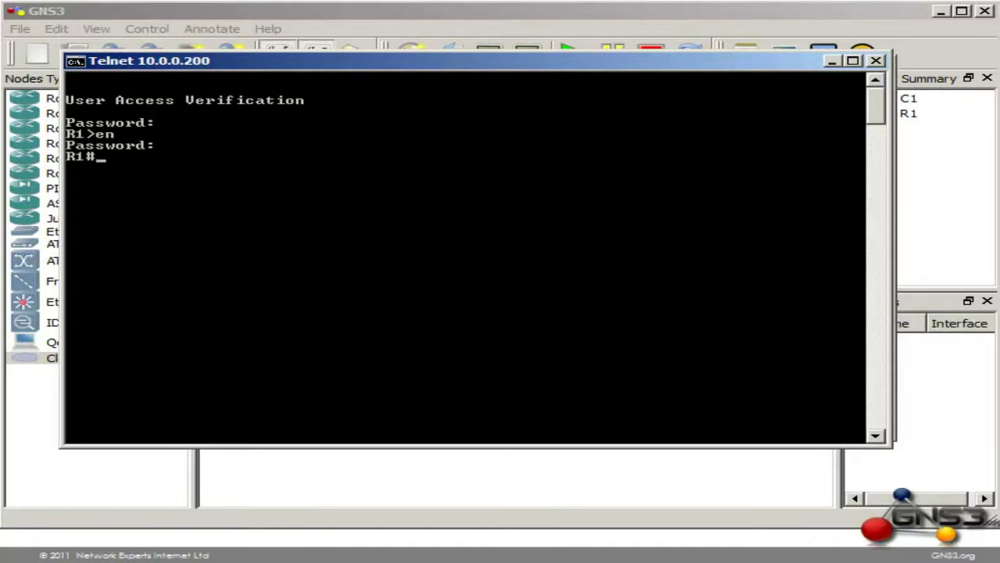
type("sh ip int brief")
key("Return")
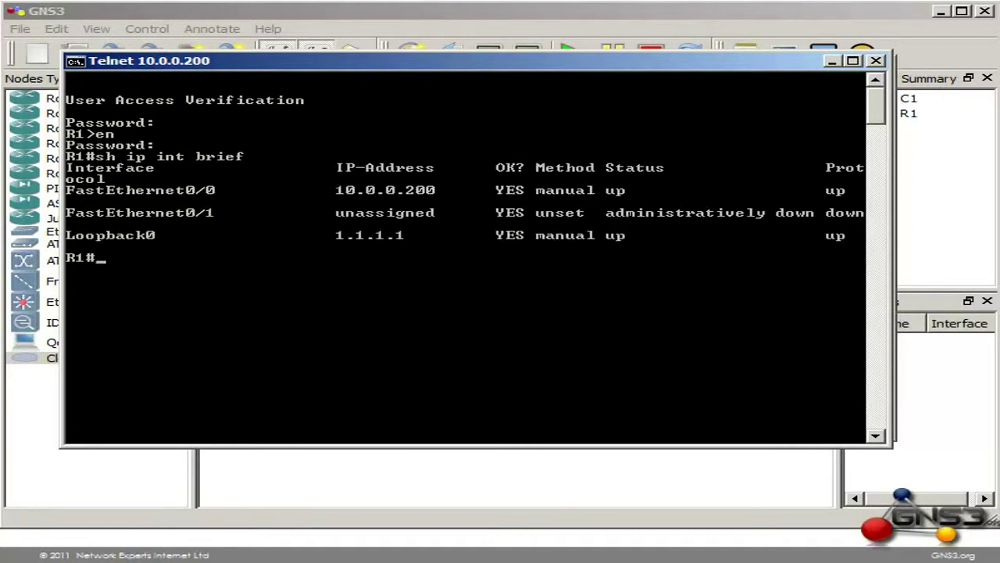
left_click(790, 24)
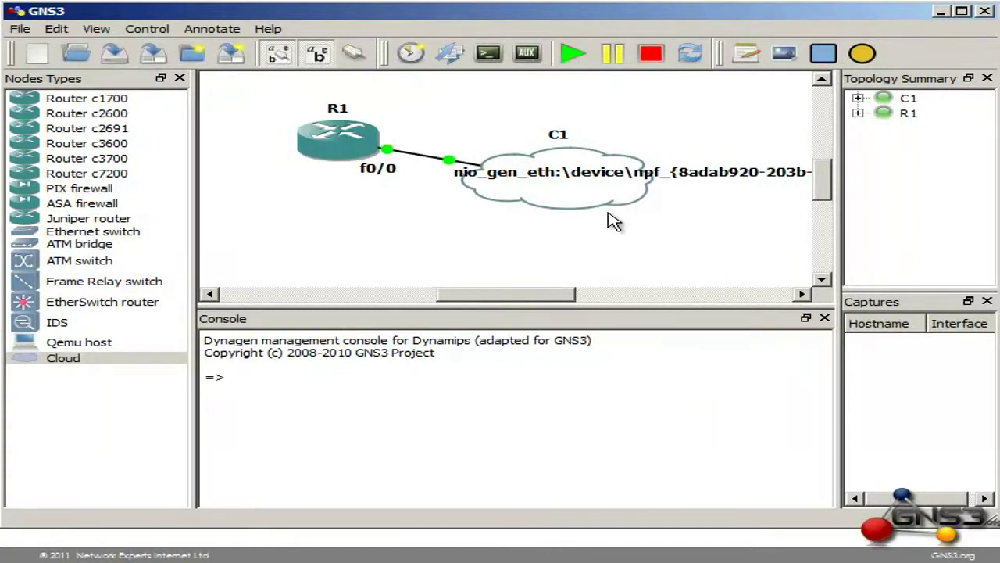
mouse_move(376, 145)
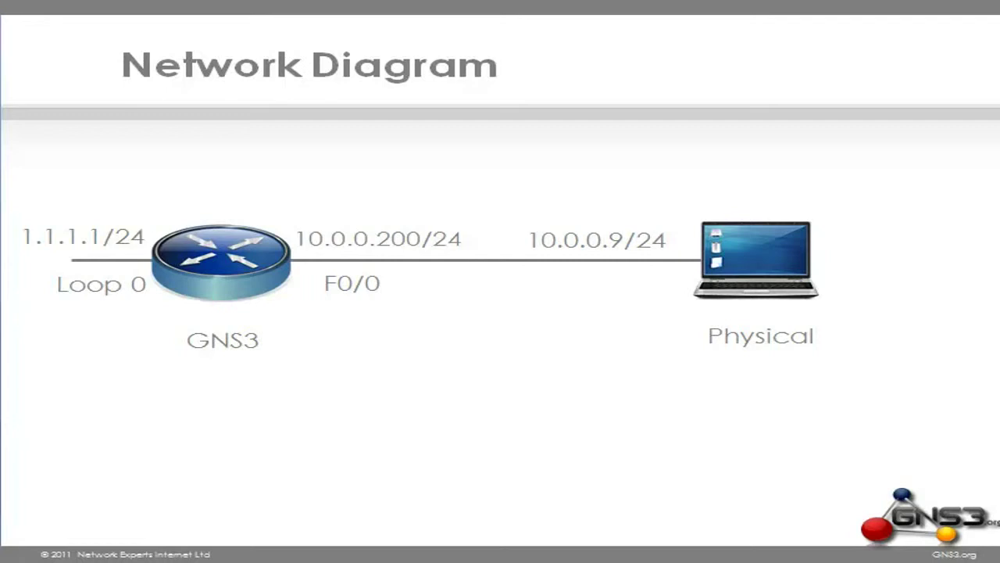
Step: Advance the presentation to the diagram with the physical router
key("Right")
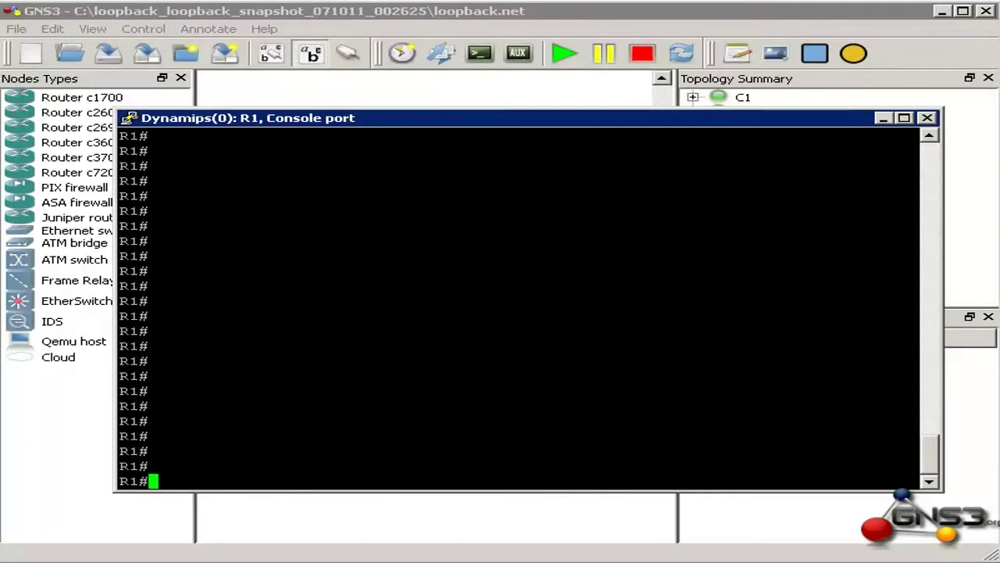
Step: Ping the host at 10.0.0.9 from R1, getting 80 percent success
type("ping ")
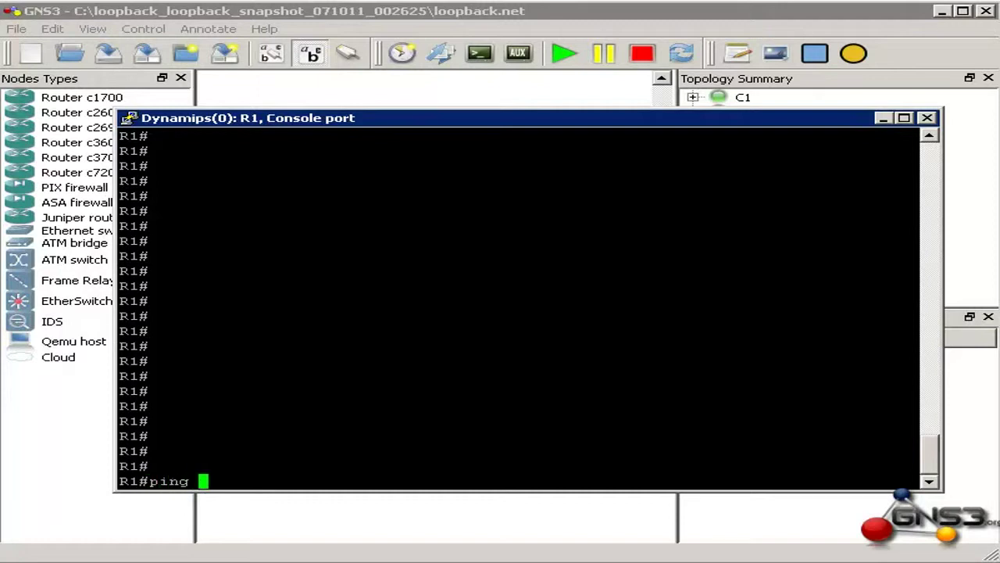
type("10.0.0")
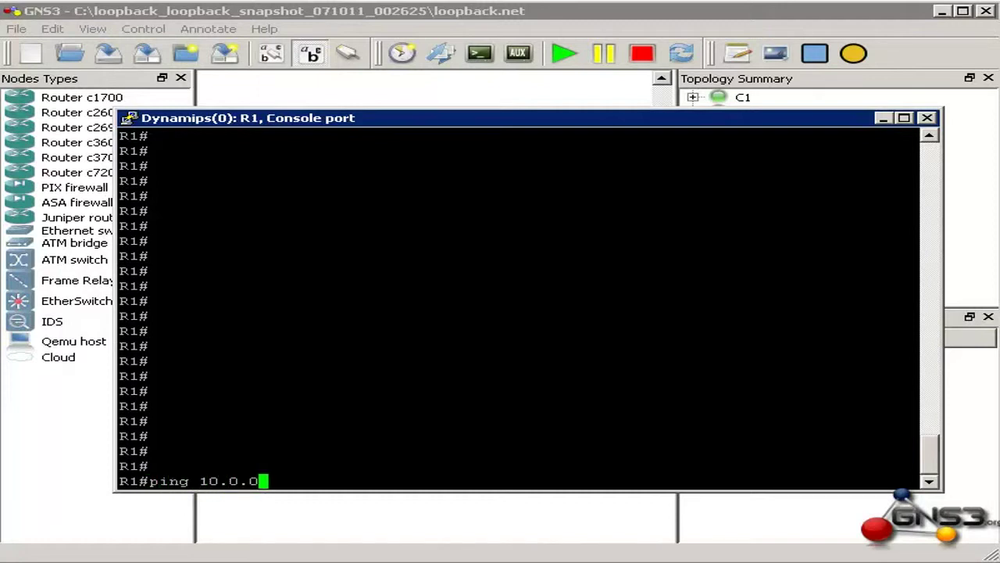
type(".9")
key("Return")
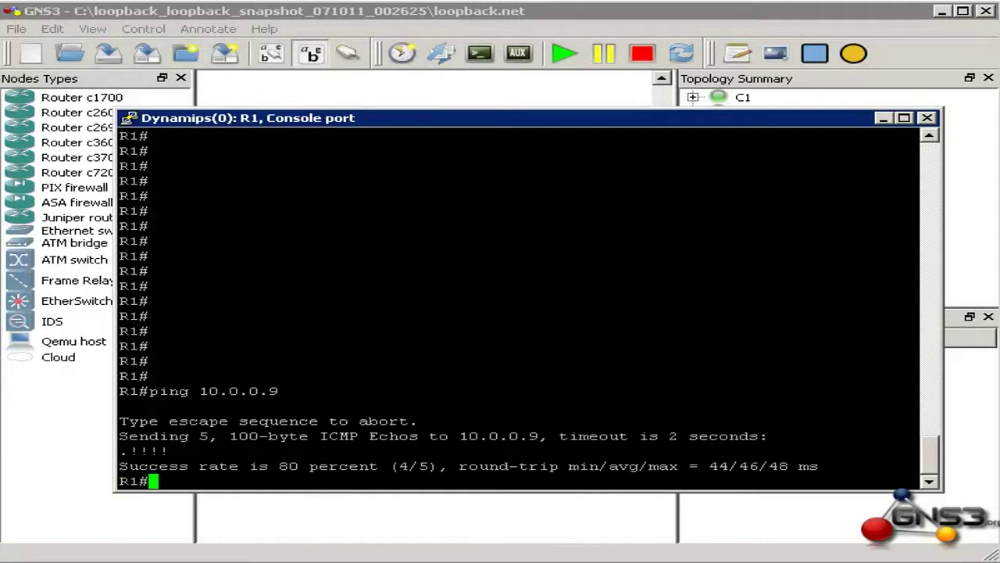
key("alt+Tab")
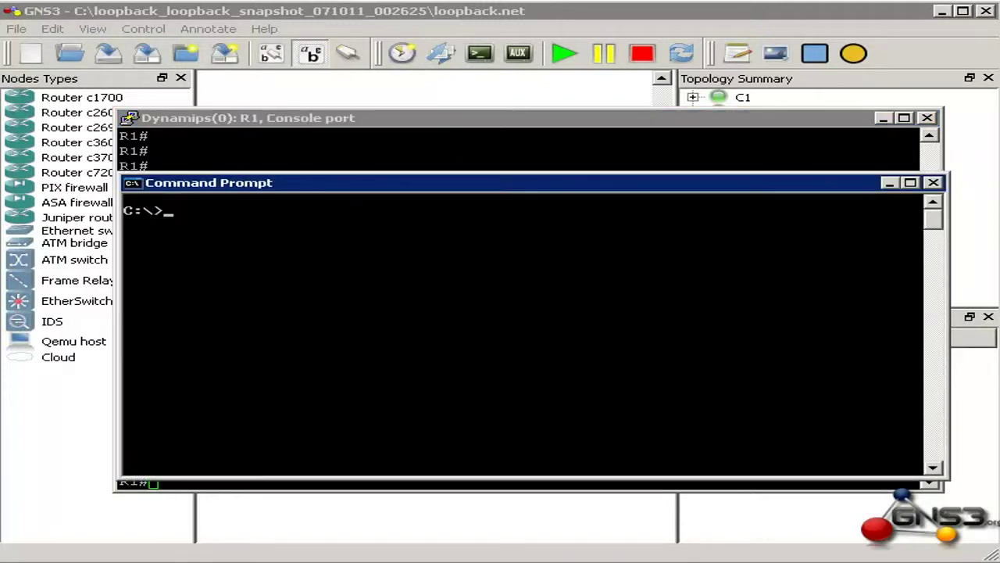
Step: Confirm the host's address with ipconfig and log into R1 via telnet to 10.0.0.200
type("ipconfig")
key("Return")
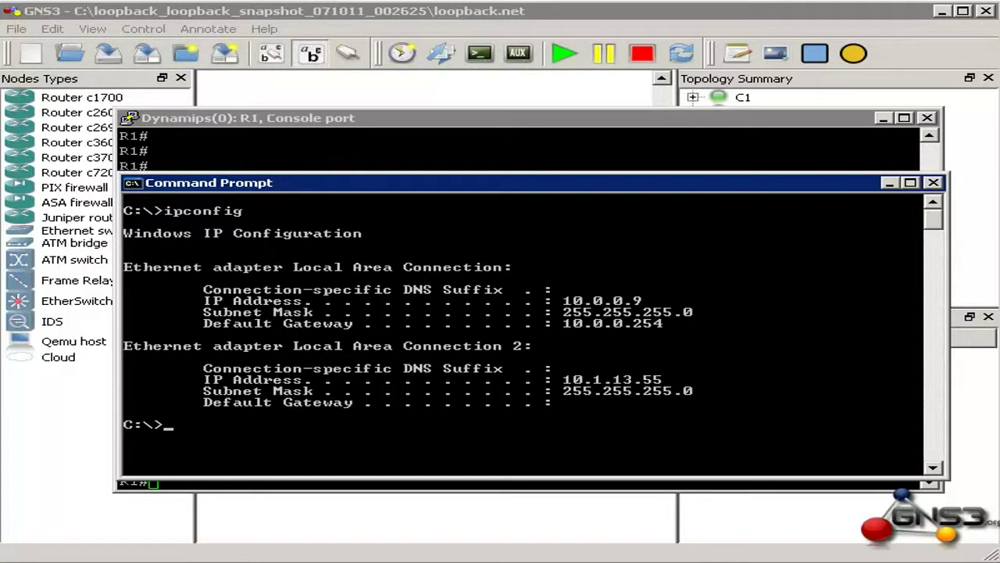
type("telnet 10.0.0.200")
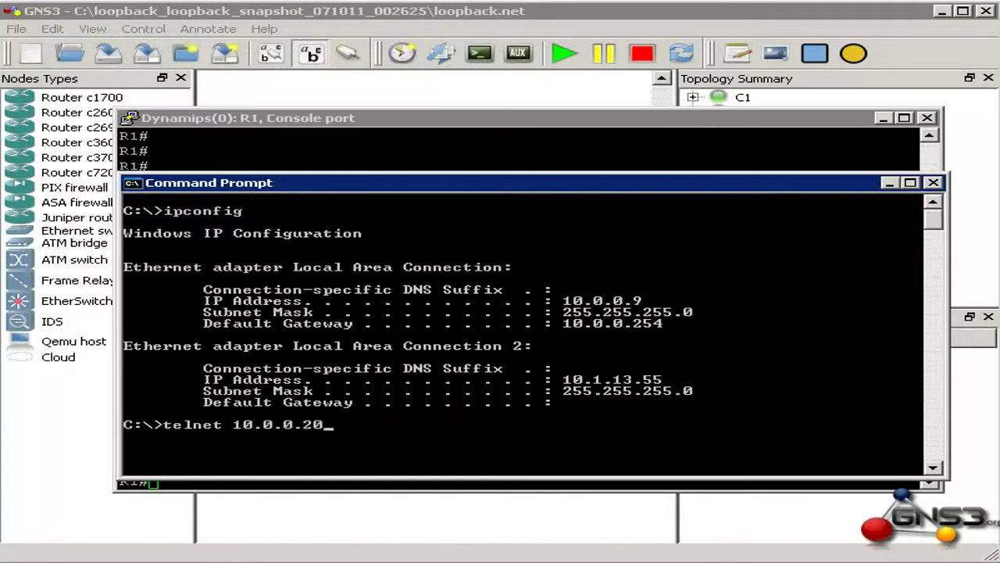
key("Return")
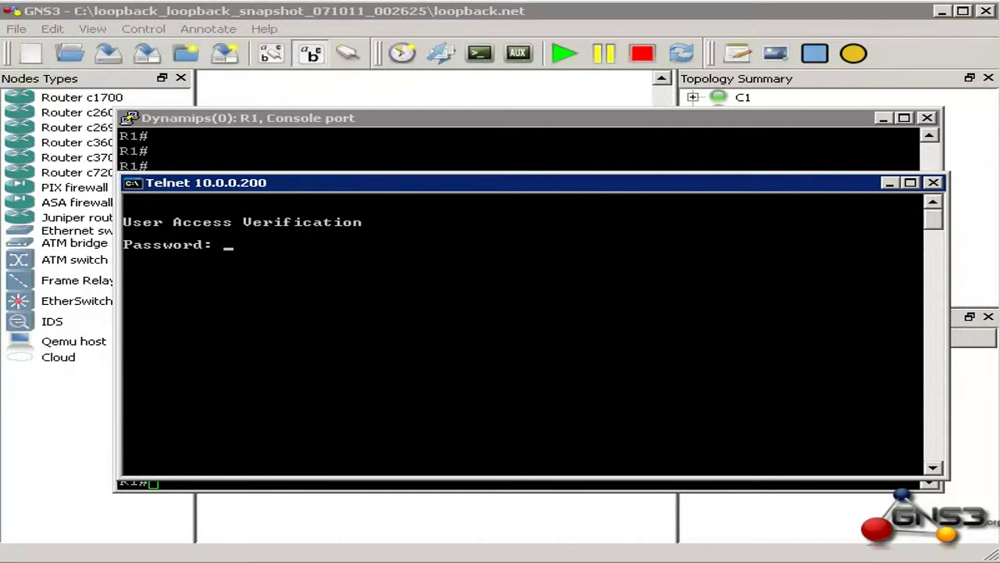
key("Return")
left_click(619, 152)
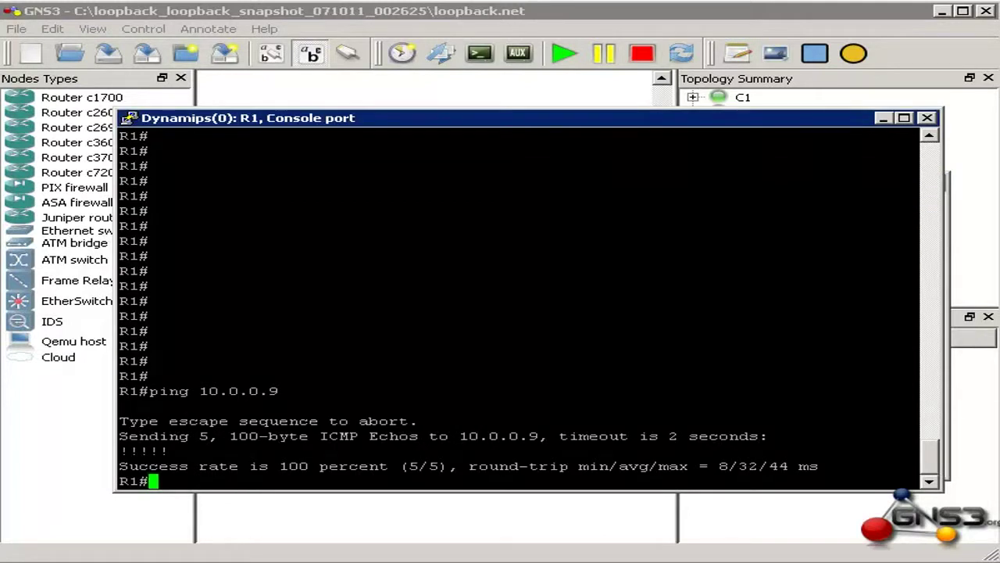
Step: From R1, ping the physical router at 10.0.0.254 and start a telnet session to it
type("ping 10.0.0")
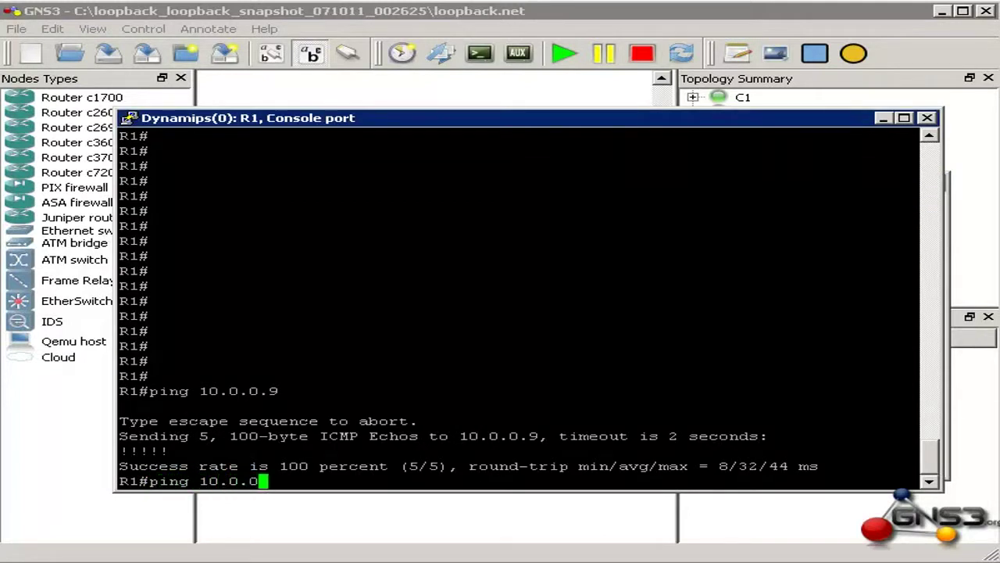
type(".254")
key("Return")
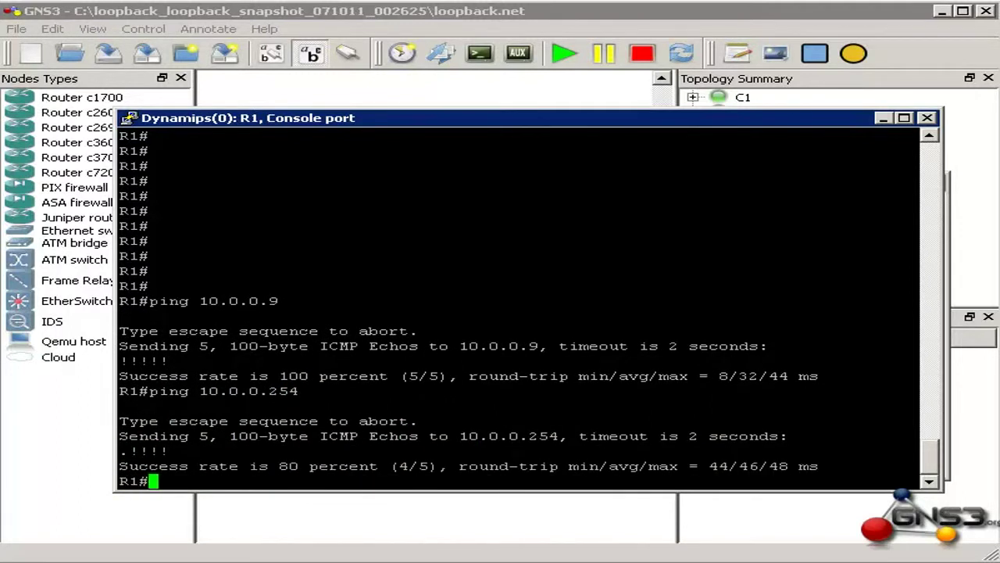
type("telnet 10.0.0.")
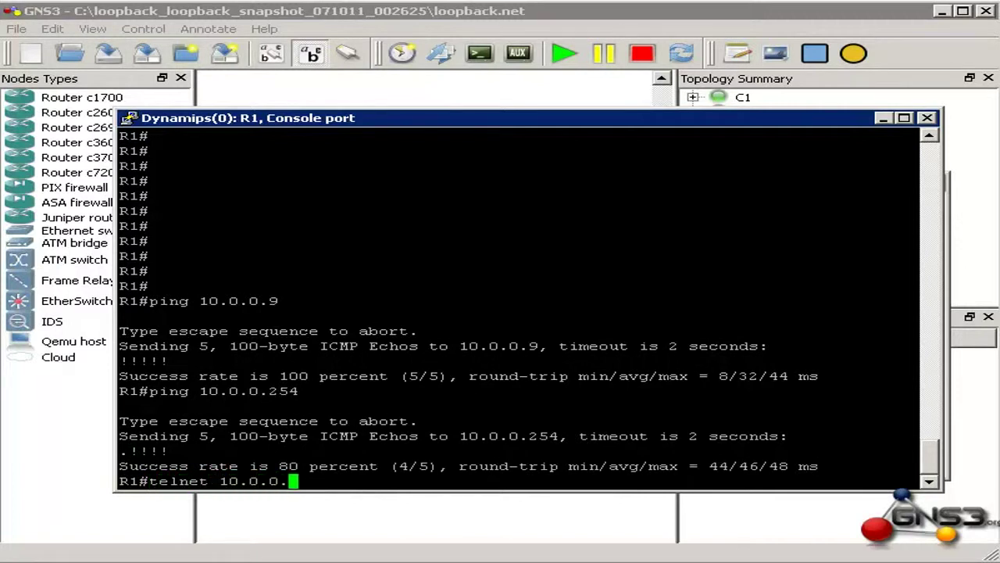
type("254")
key("Return")
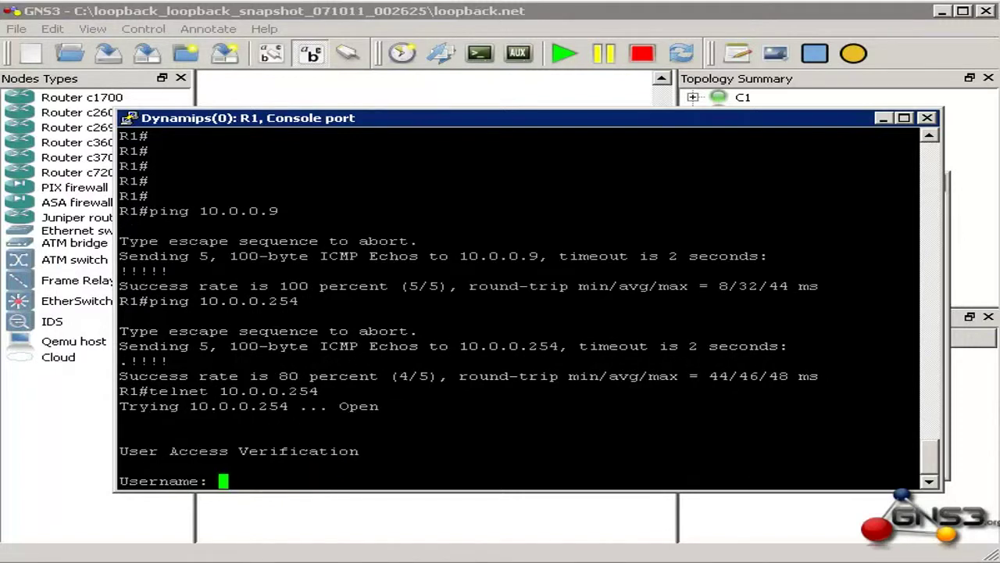
Step: Log in to Phyical_Router with the username and password, then run 'sh ver'
type("david")
key("Return")
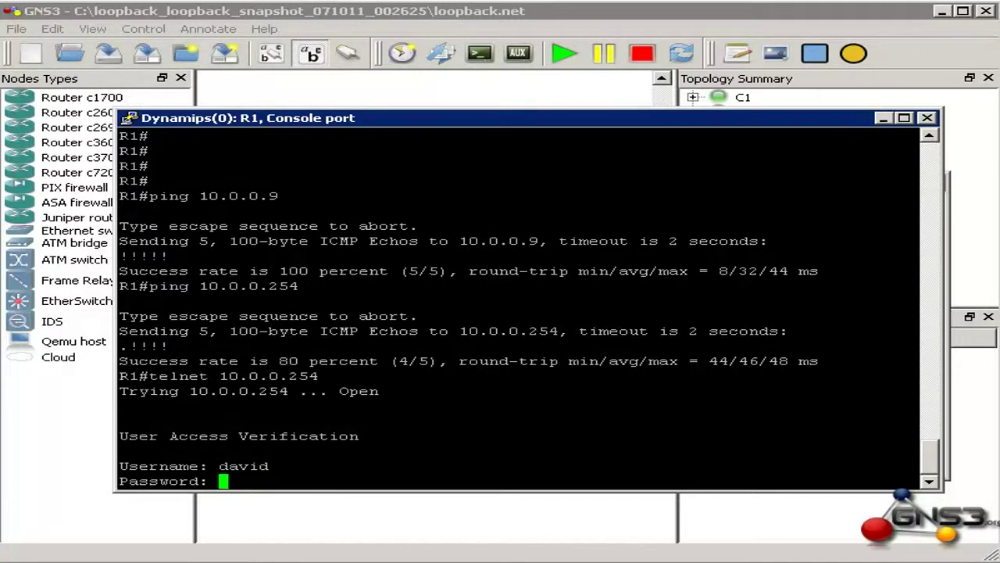
key("Return")
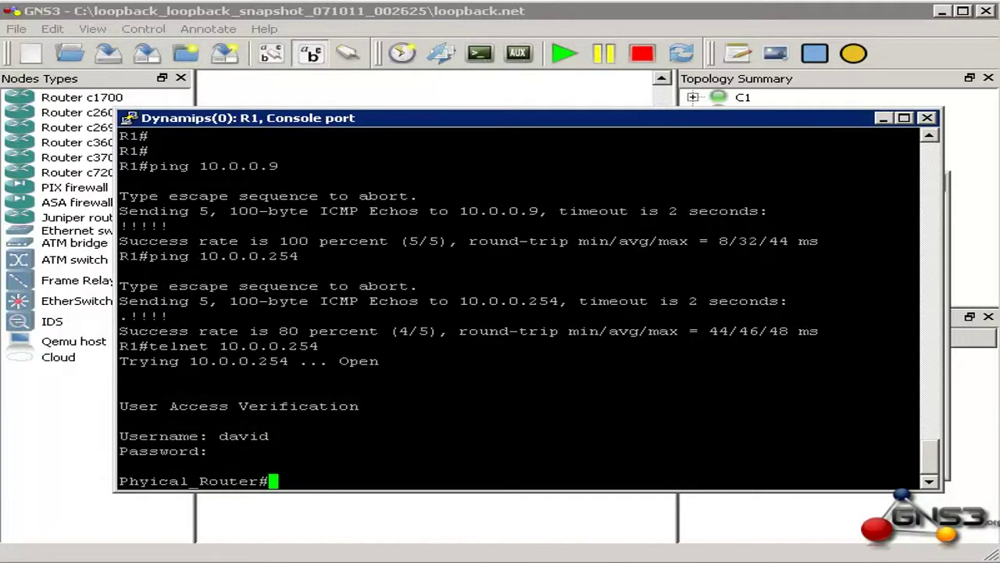
type("sh ver")
key("Return")
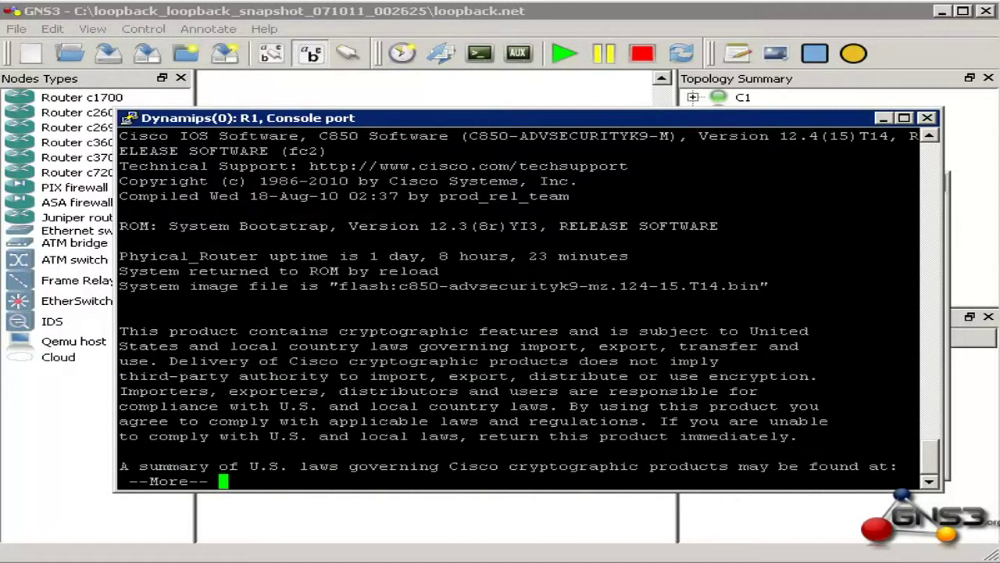
Step: Finish the show version output and highlight the Cisco 857W model, FastEthernet and 802.11 Radio lines
key("space")
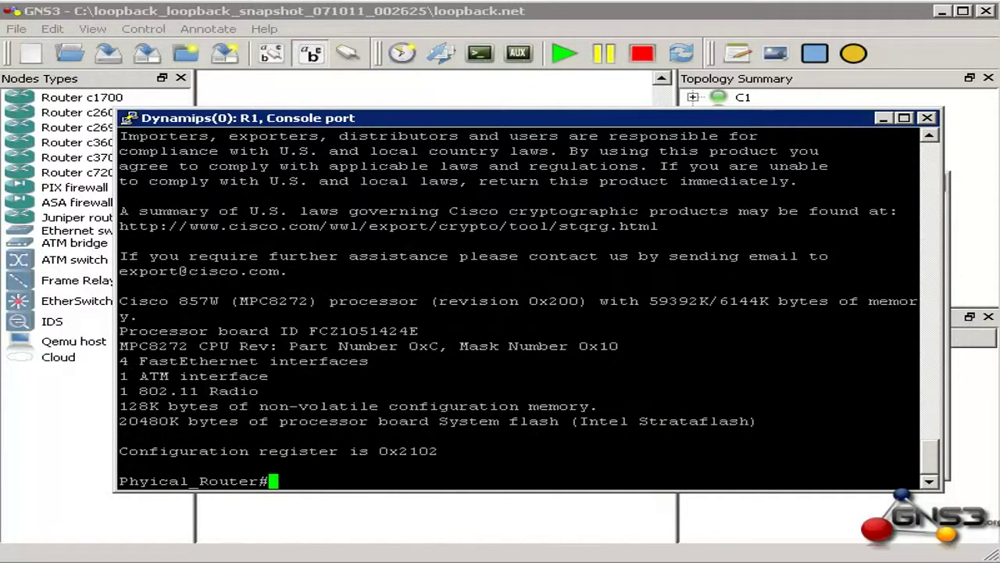
left_click_drag(224, 300, 121, 301)
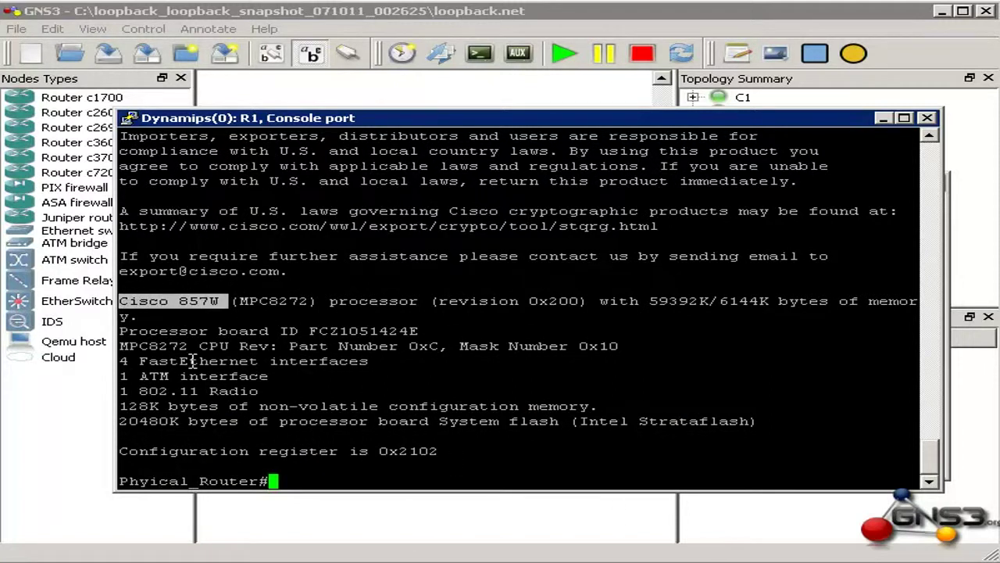
left_click_drag(279, 378, 260, 358)
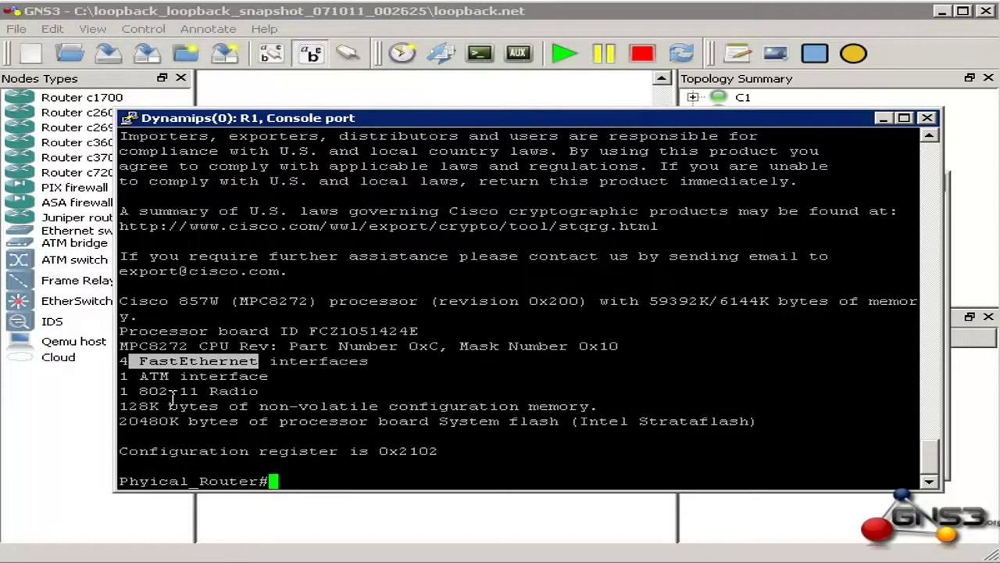
right_click(142, 391)
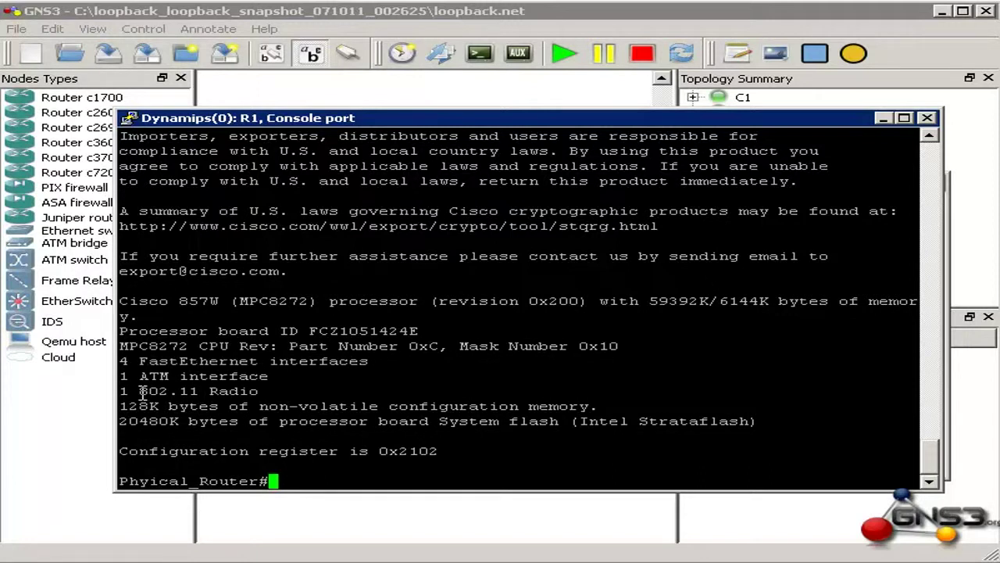
left_click_drag(142, 391, 268, 387)
left_click(437, 427)
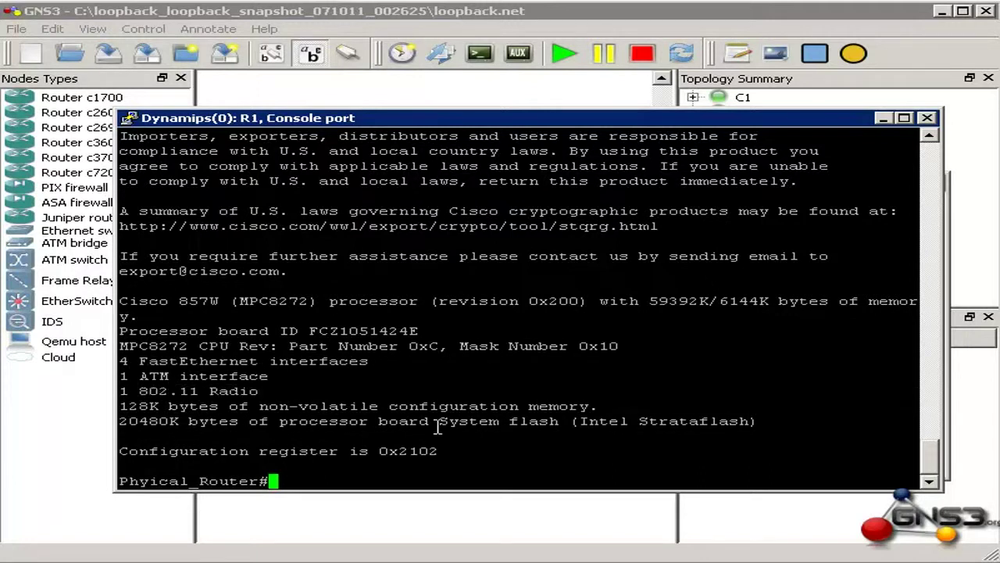
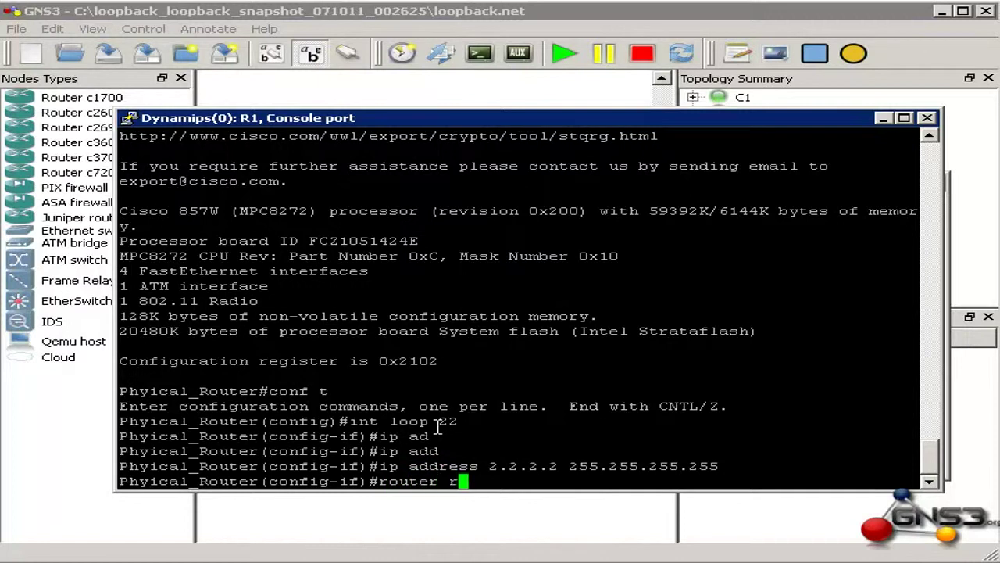
Step: Advertise network 2.0.0.0 in the physical router's RIP and end its telnet session
type("net")
key("Return")
type("network 2.0.0.0.")
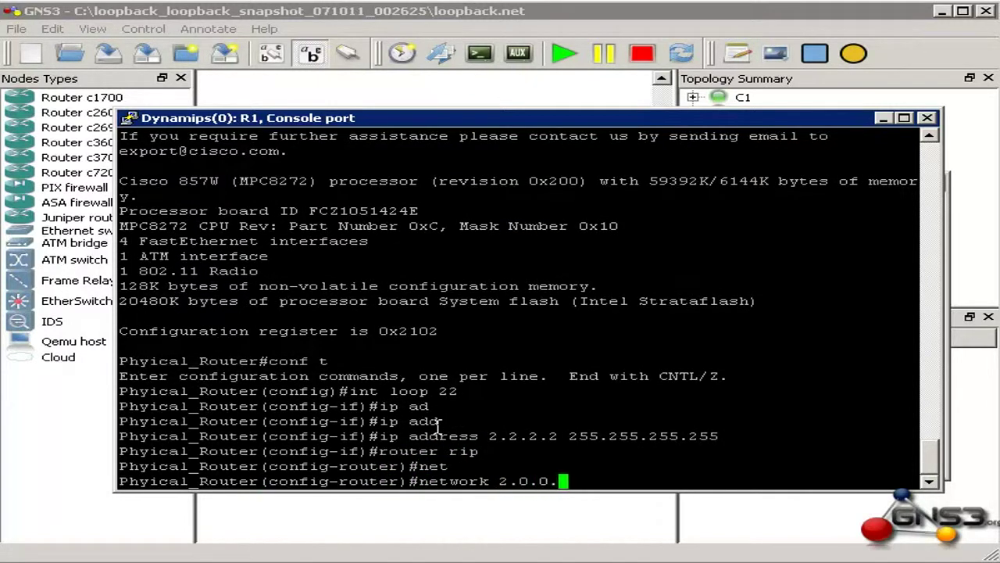
key("Return")
key("ctrl+z")
type("exit")
key("Return")
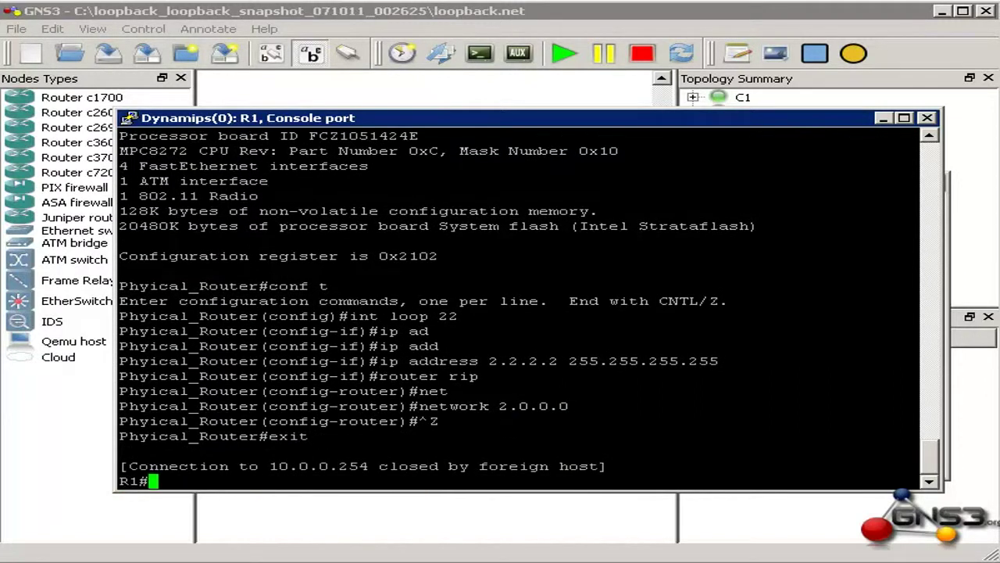
Step: Check R1's version output (3660 model) and display its routing table
type("sh ver")
key("Return")
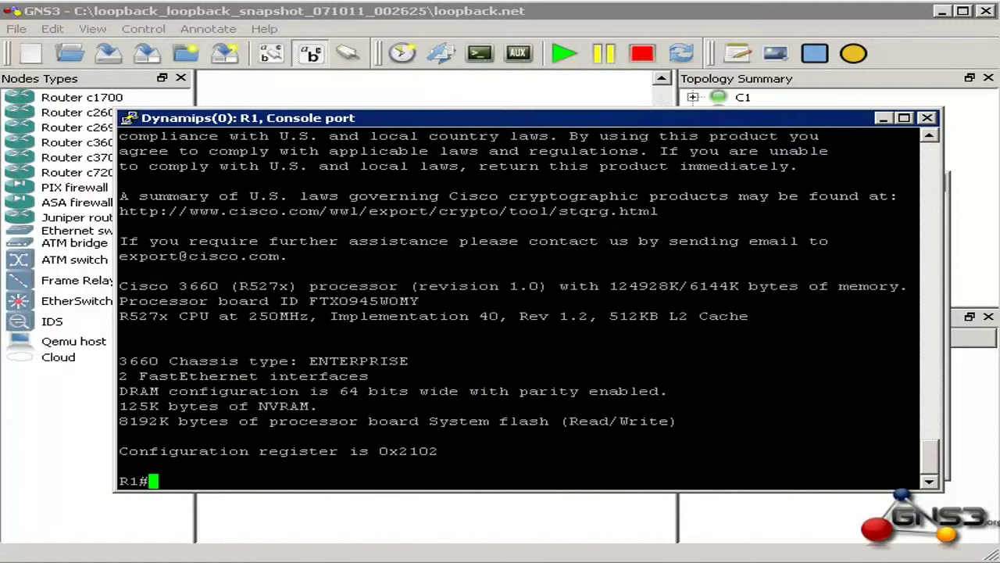
left_click_drag(228, 283, 167, 282)
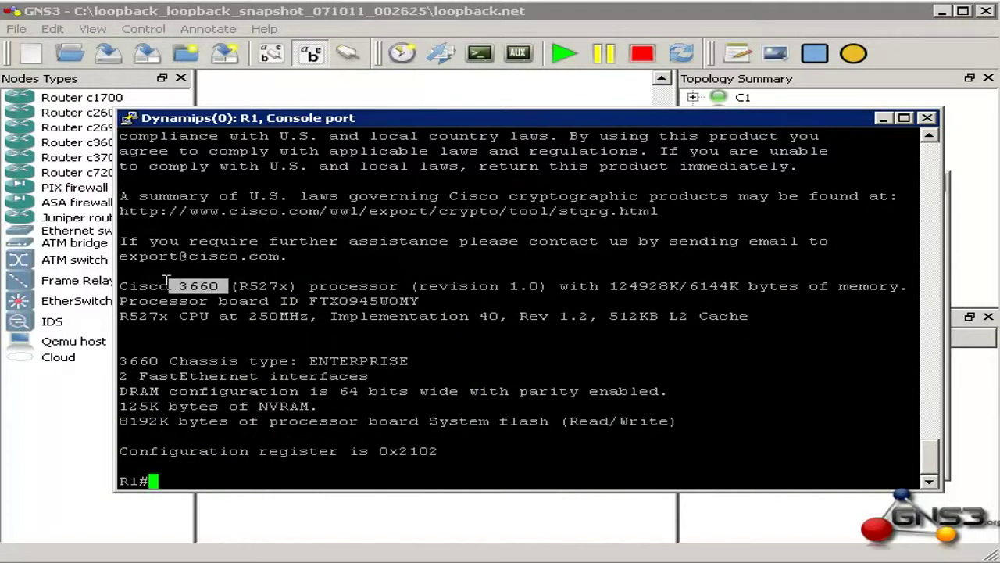
left_click(870, 404)
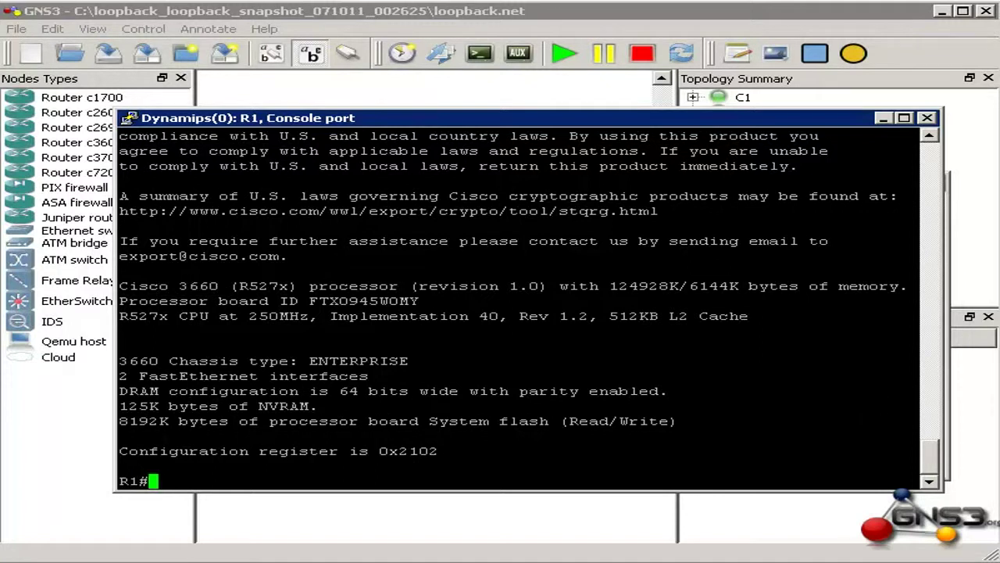
type("sh ip route")
key("Return")
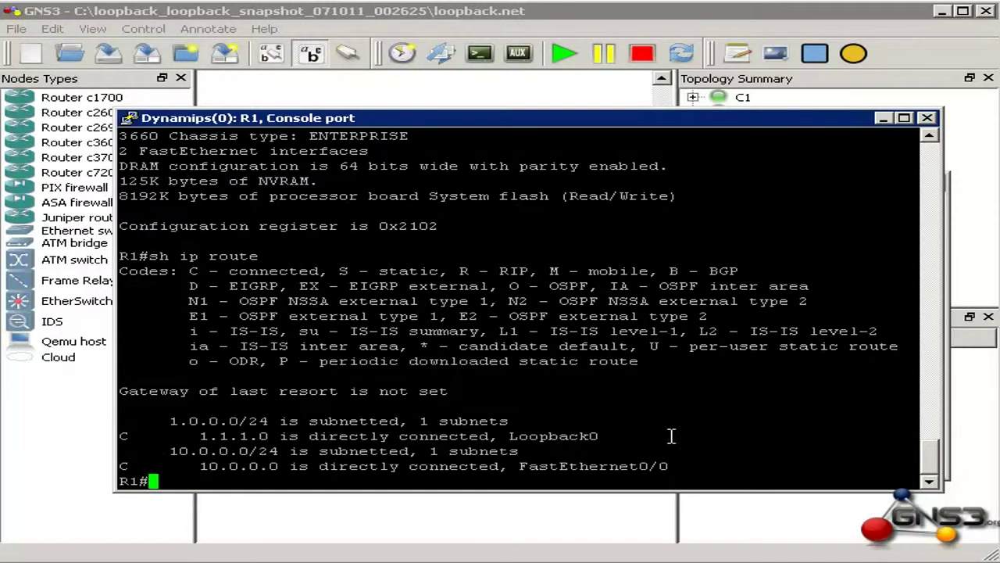
Step: Copy R1's connected route lines and start RIP routing on R1 with router rip
left_click_drag(182, 431, 284, 436)
left_click_drag(161, 452, 340, 460)
right_click(615, 432)
type("conf t")
key("Return")
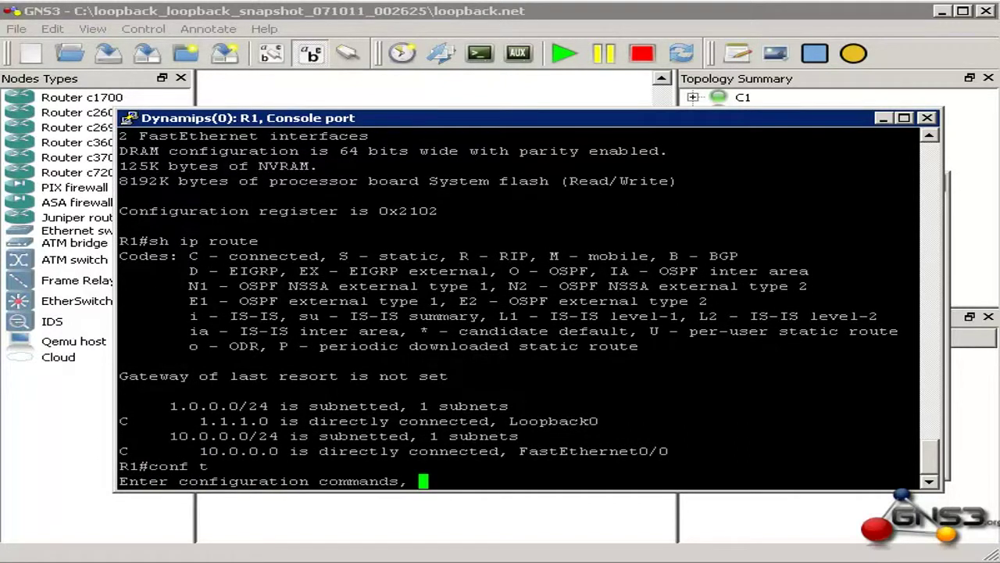
type("router rip")
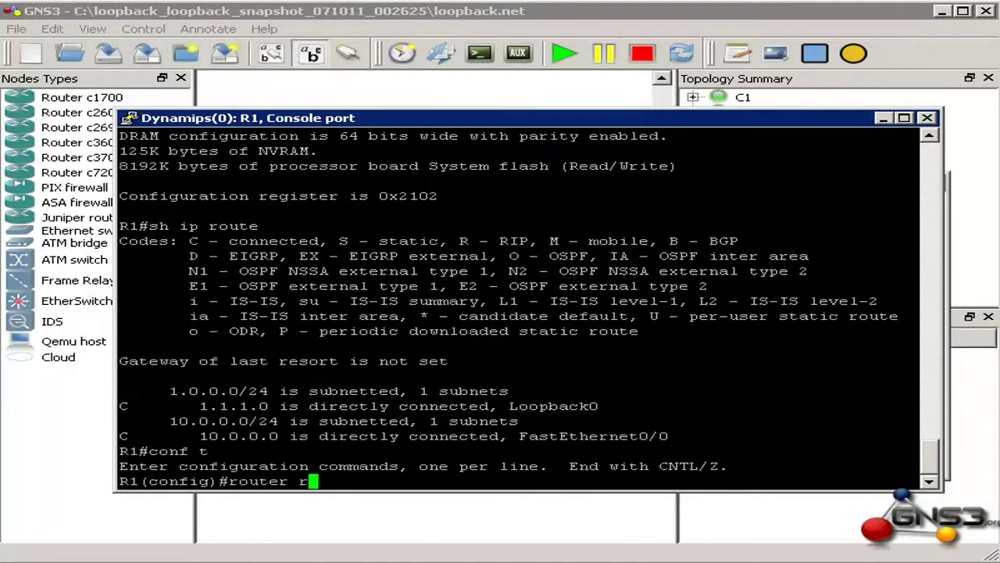
key("Return")
Step: Advertise networks 10.0.0.0 and 1.0.0.0 in R1's RIP process
type("net")
key("Tab")
type("10.0.0.0")
key("Return")
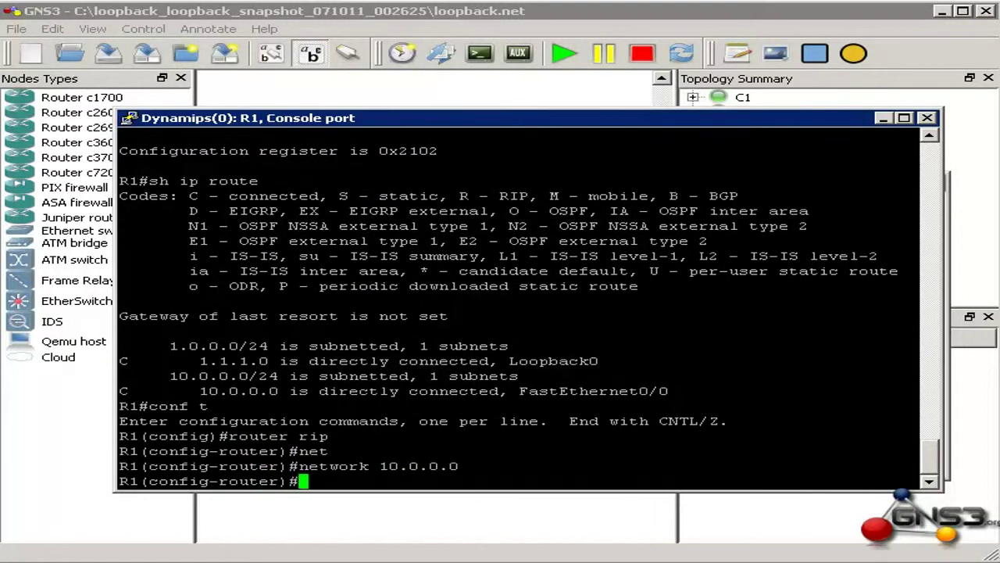
type("net")
key("Tab")
type("1.0.0.0")
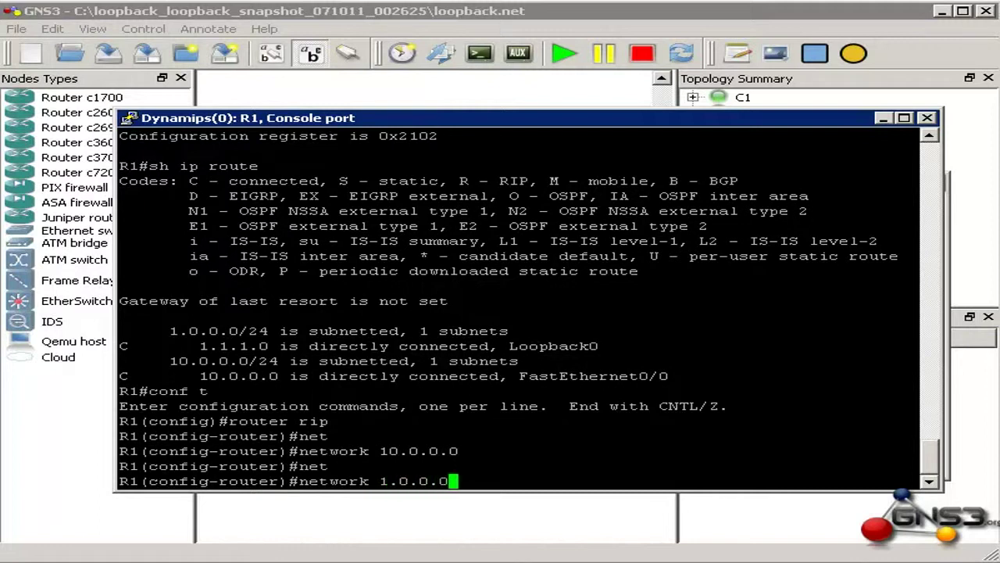
key("Return")
Step: Switch R1's RIP to version 2 and start telnet 10.0.0.254 in Command Prompt
type("ver 2")
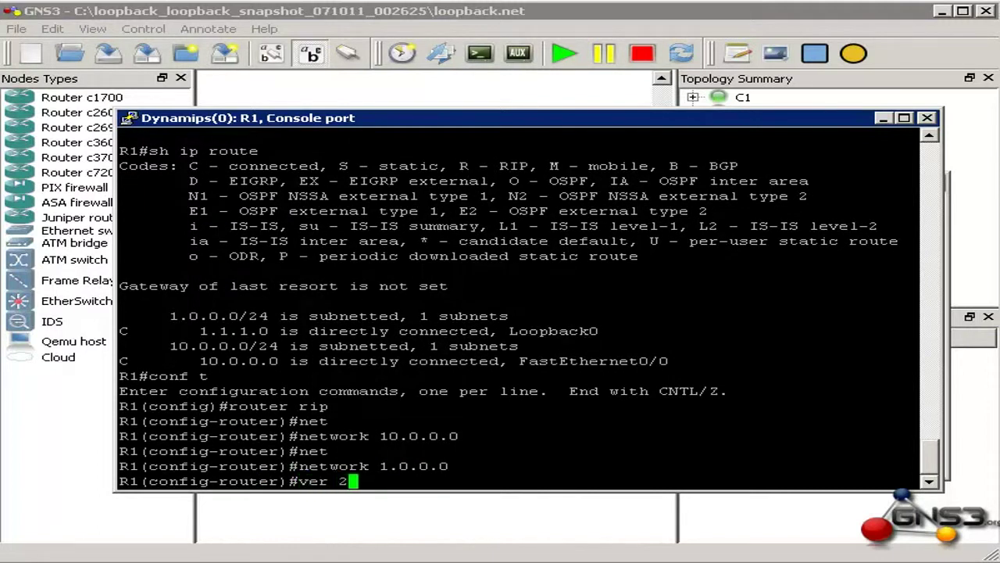
key("Return")
key("alt+Tab")
type("t")
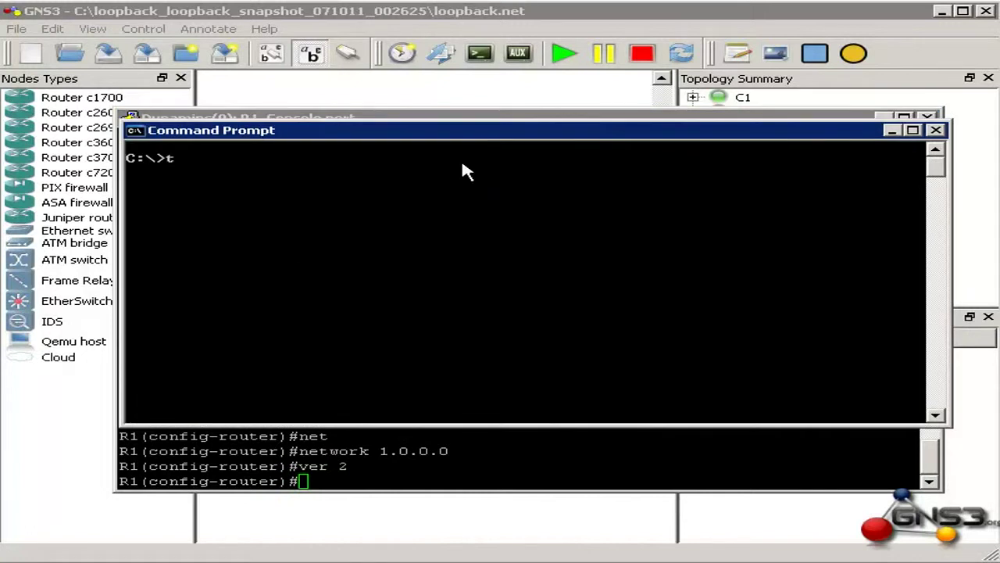
type("elnet 10.0.0.254")
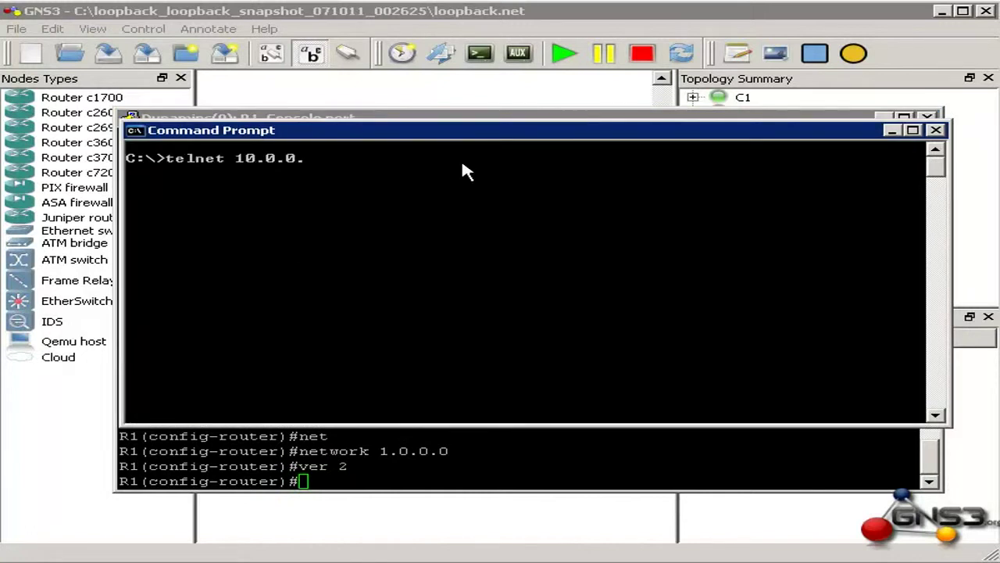
Step: Telnet to 10.0.0.254 and log in with the router's username and password
key("Return")
type("david")
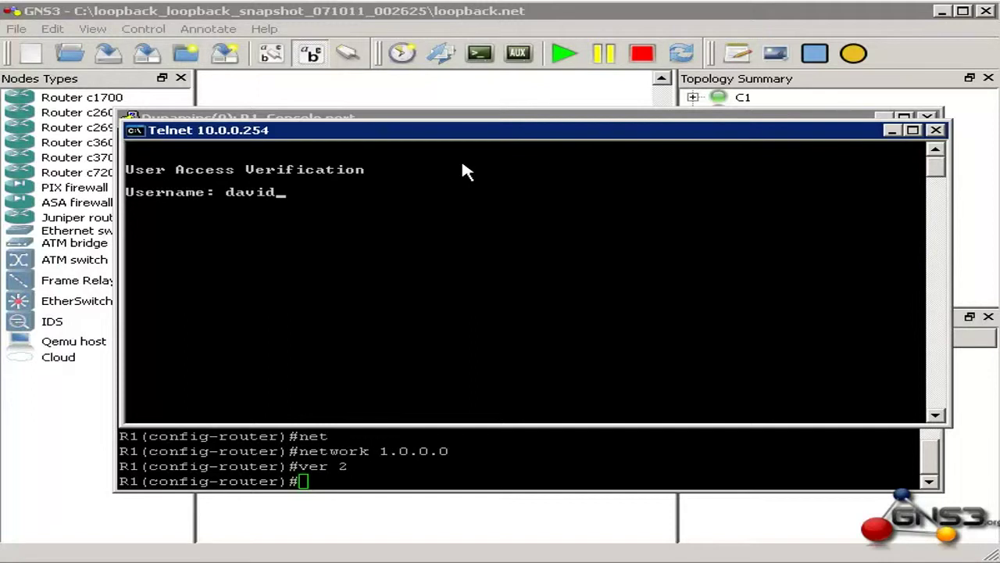
key("Return")
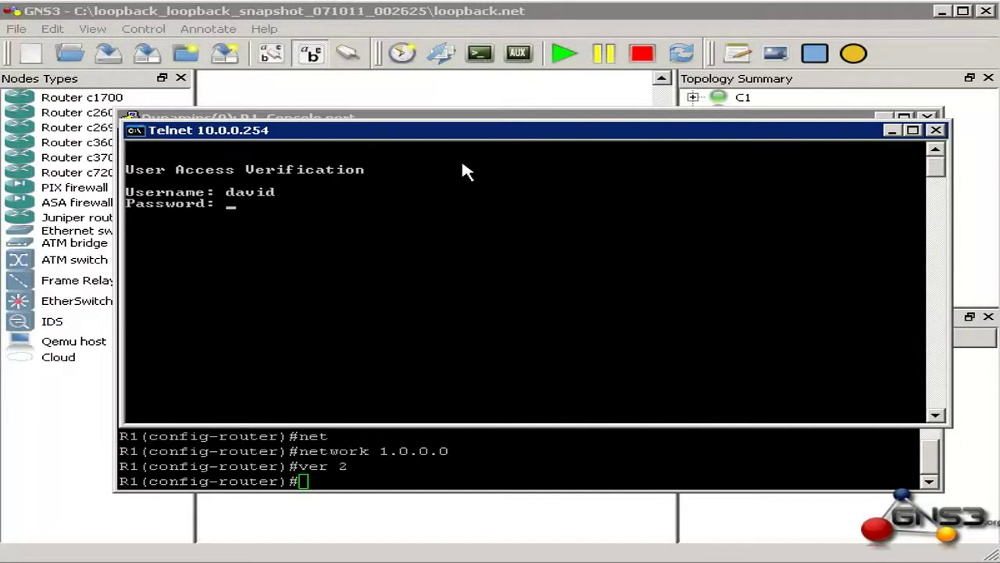
key("Return")
Step: Configure the physical router's RIP as version 2 advertising network 10.0.0.0
type("conf t")
key("Return")
type("router rip")
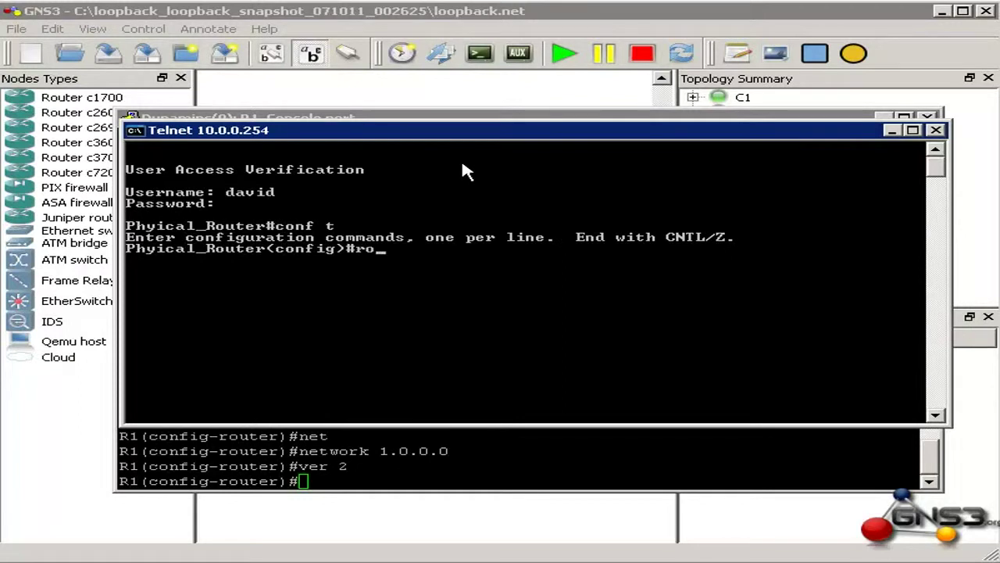
key("Return")
type("ver 2")
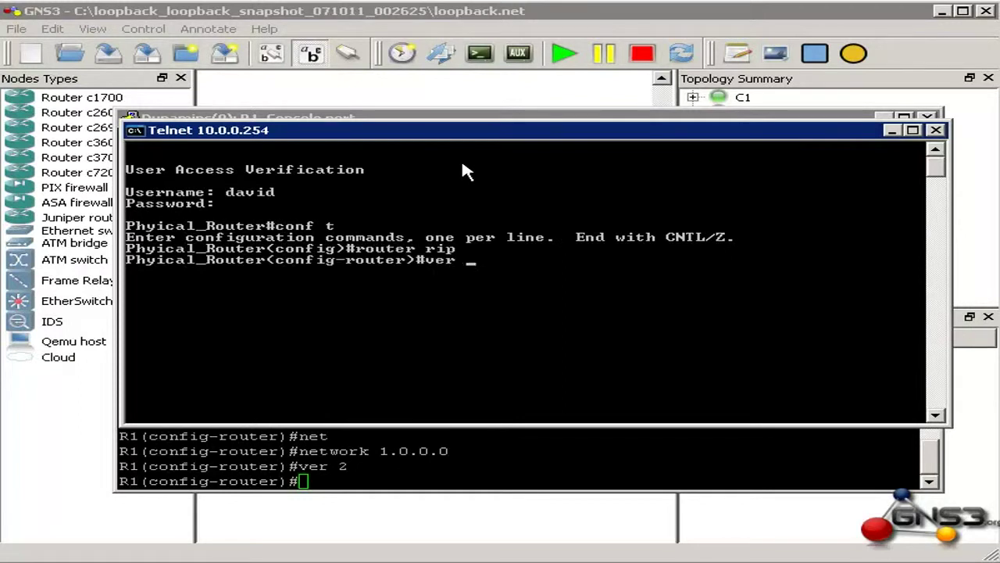
key("Return")
type("net")
key("Tab")
type("10.0.0.0")
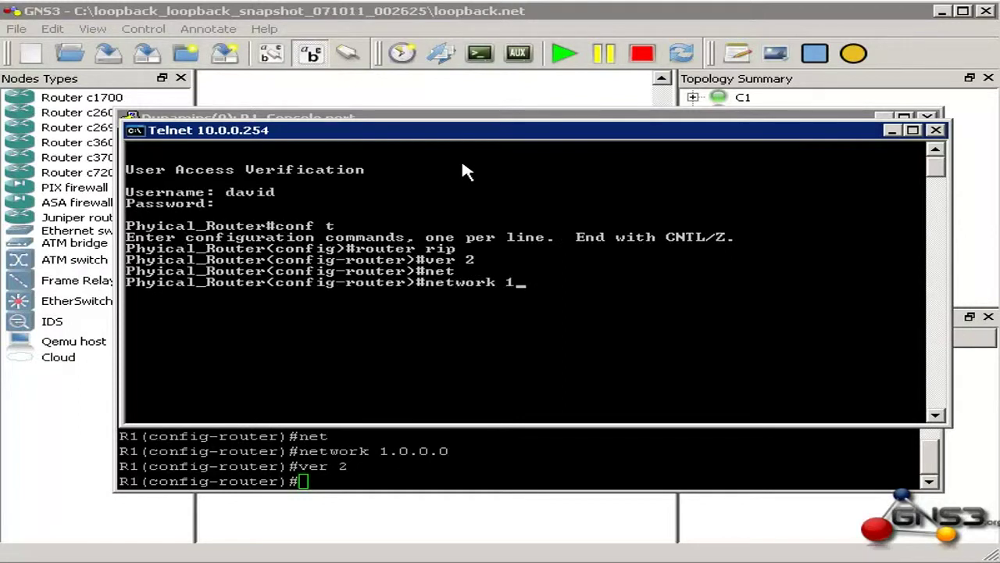
key("Return")
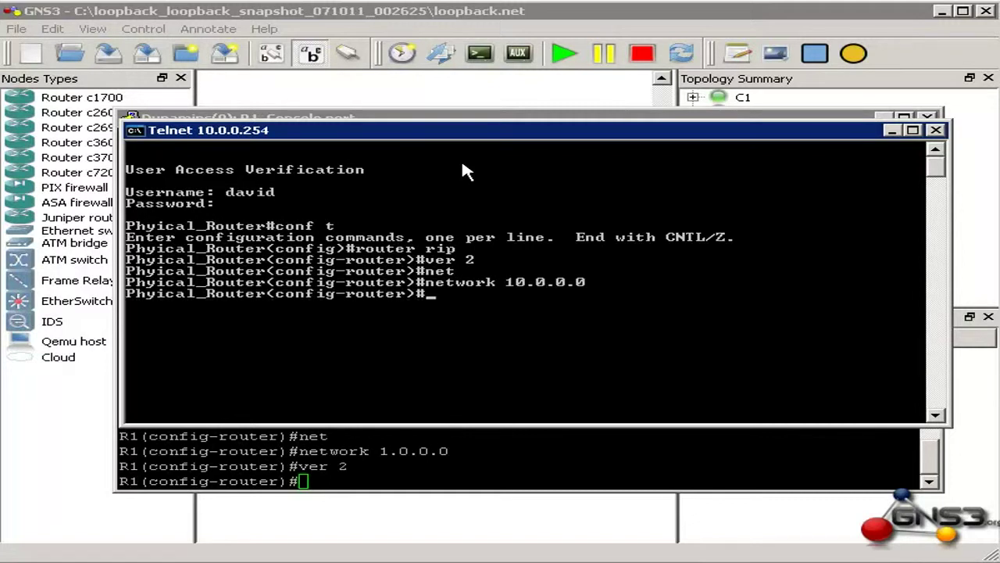
left_click(662, 450)
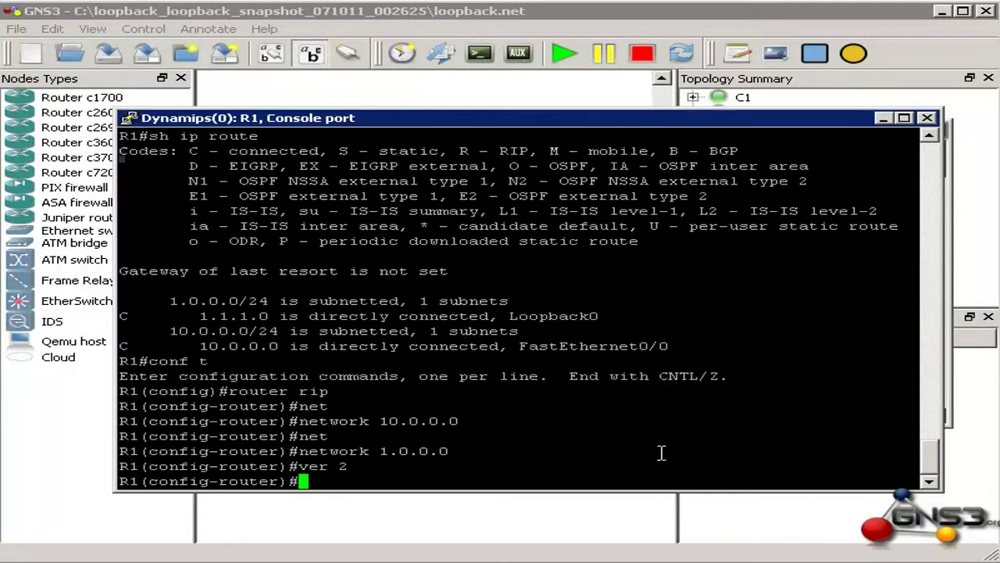
Step: Exit configuration mode on R1 and display its routing table
key("ctrl+z")
type("sh ip route")
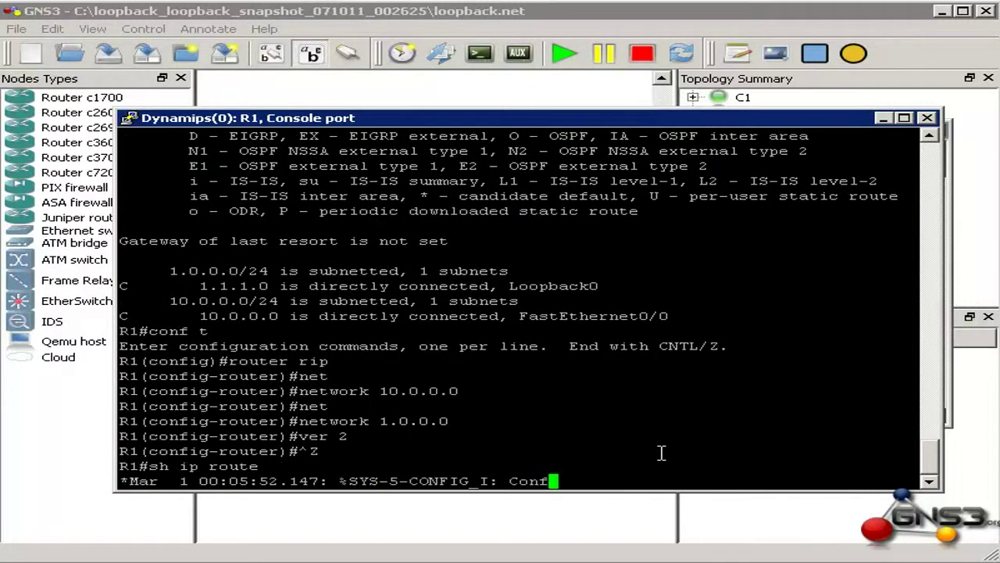
key("Return")
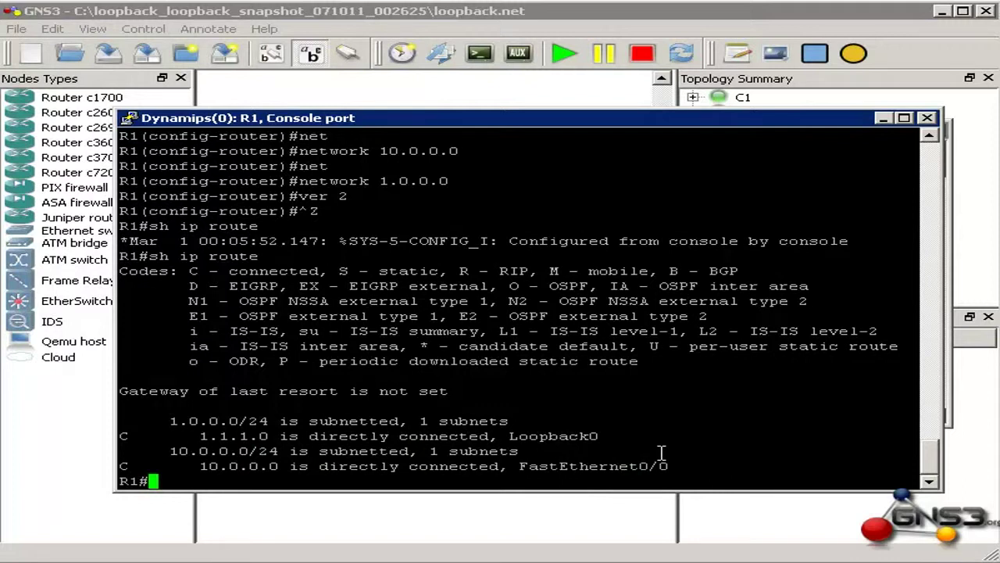
Step: Show R1's RIP database, highlighting the 1.1.1.0/24 and 10.0.0.0/24 entries
type("sh ip rui")
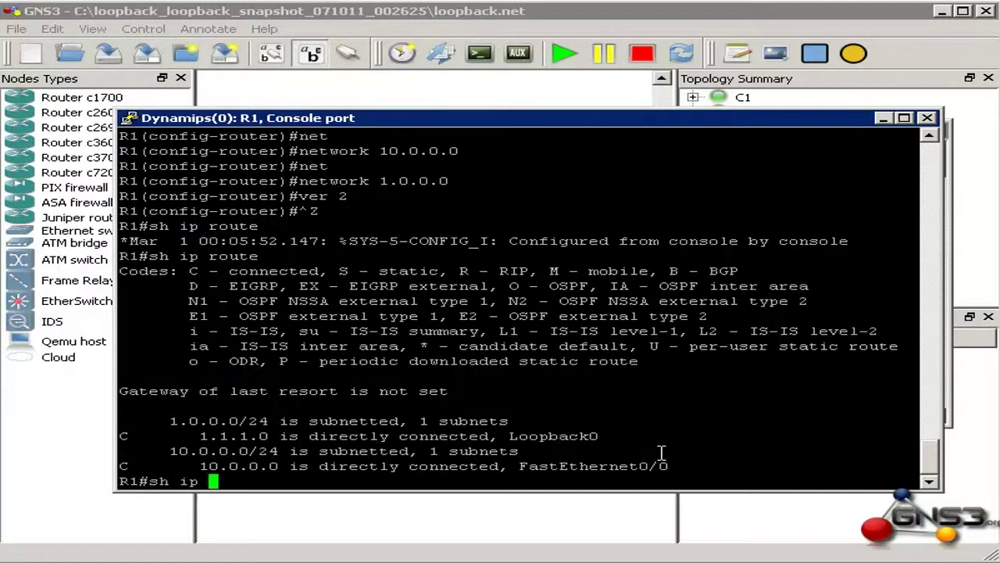
key("Tab")
key("BackSpace")
key("BackSpace")
key("BackSpace")
type("rip d")
key("Tab")
key("Return")
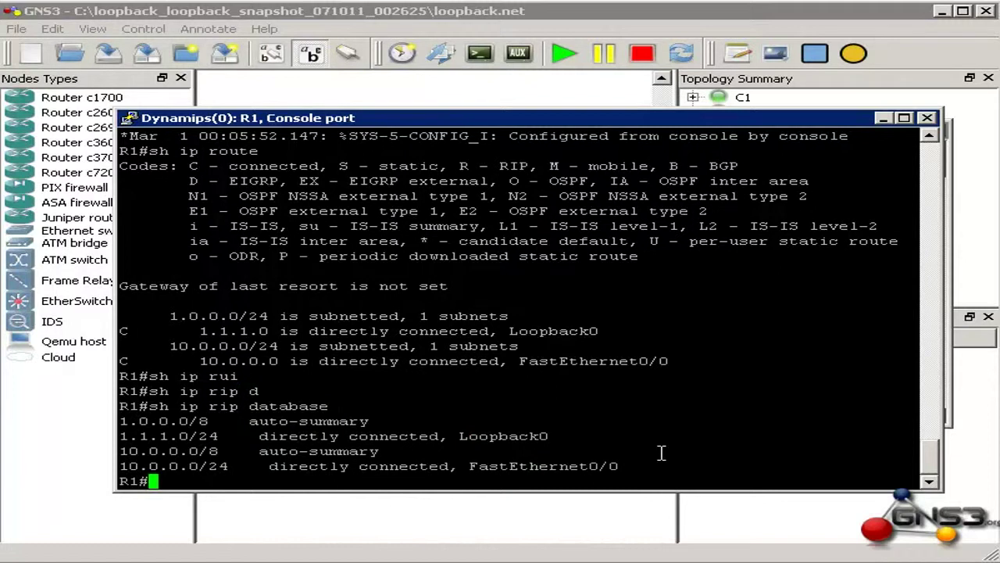
left_click_drag(238, 436, 119, 437)
left_click_drag(238, 466, 129, 466)
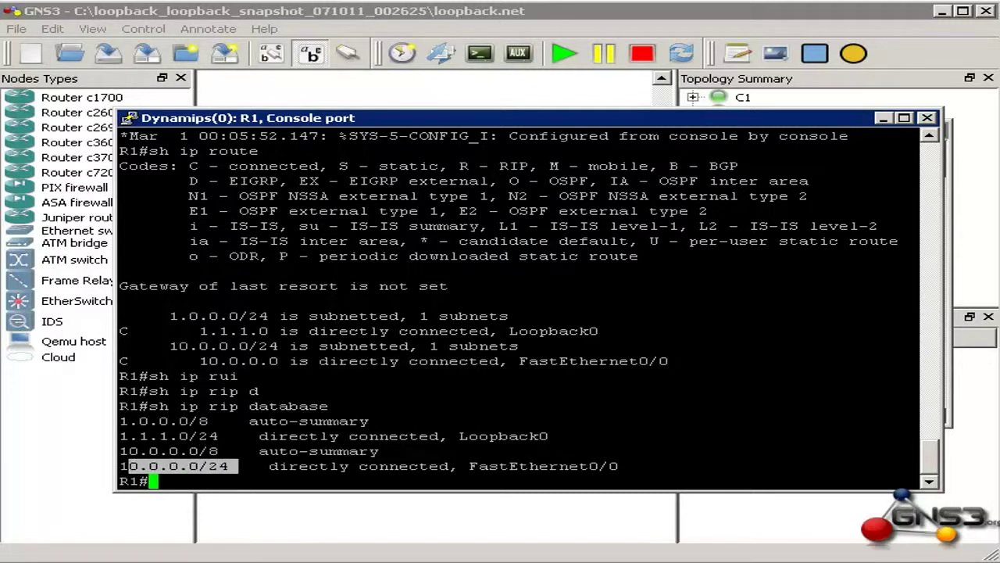
key("alt+Tab")
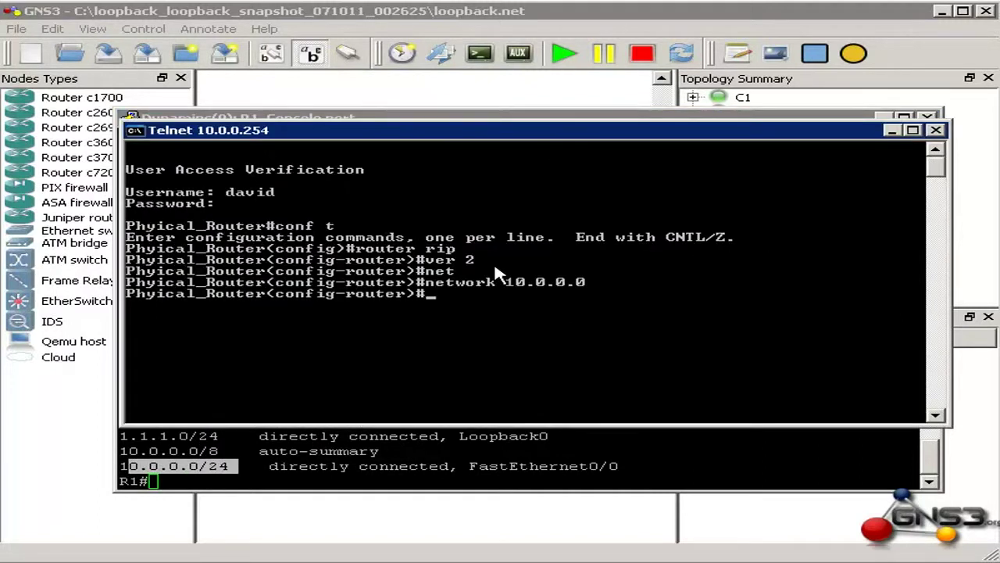
Step: Exit configuration mode and show the physical router's RIP database
key("ctrl+z")
type("sh ip r")
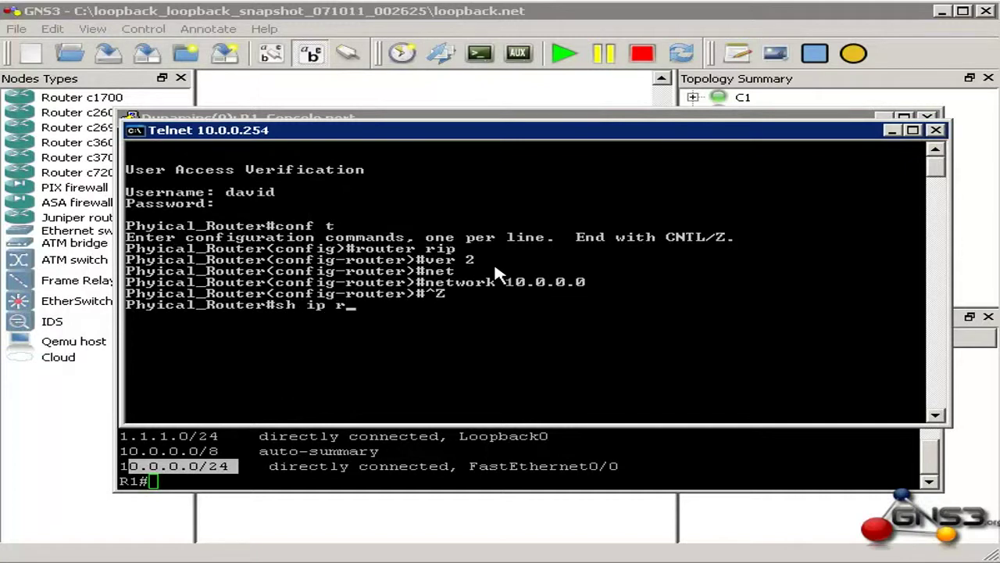
type("i")
key("Tab")
type("d")
key("Tab")
key("Return")
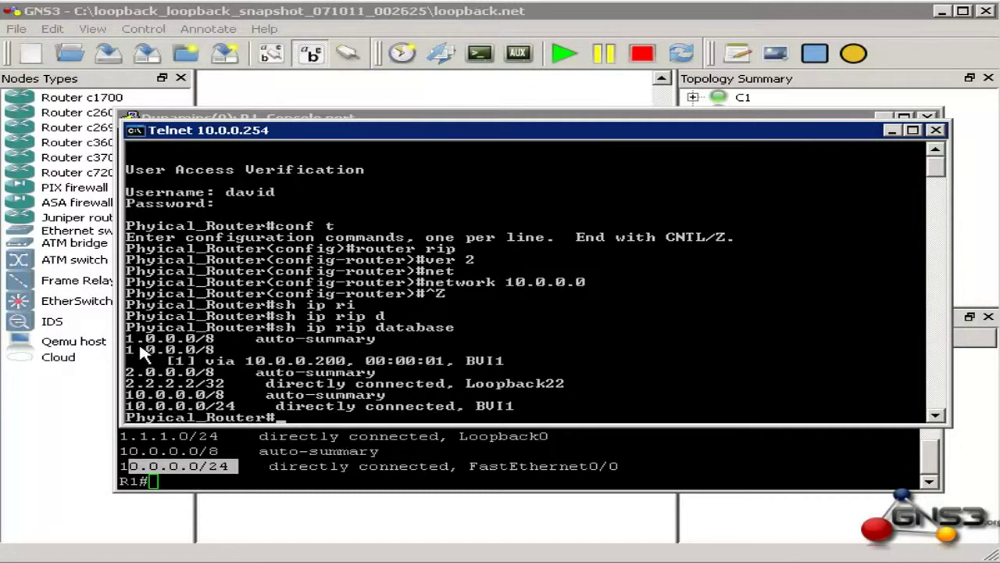
Step: Mark the 1.0.0.0/8 via 10.0.0.200 and 2.2.2.2/32 entries, then show the routing table
right_click(366, 354)
left_click(400, 355)
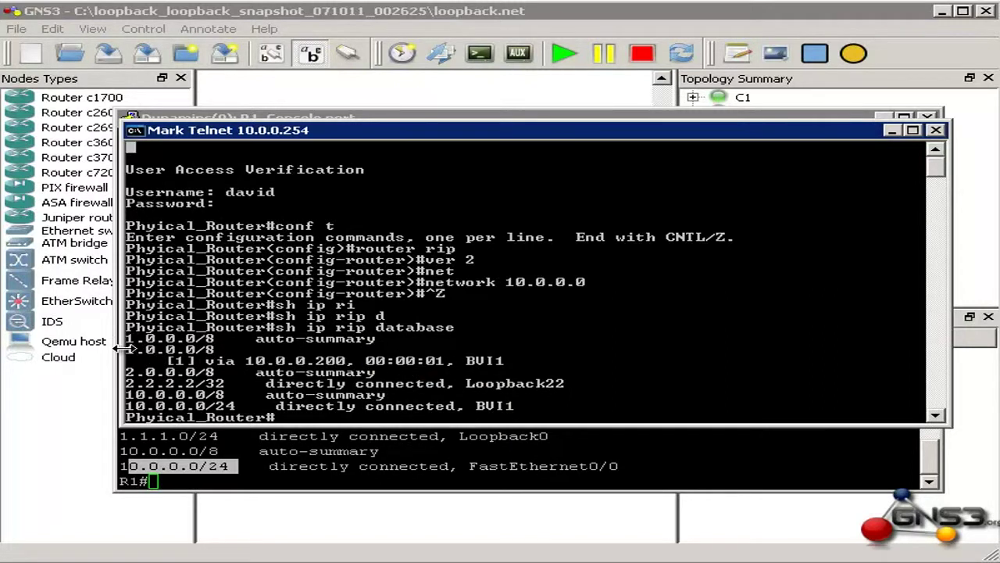
left_click_drag(126, 350, 354, 363)
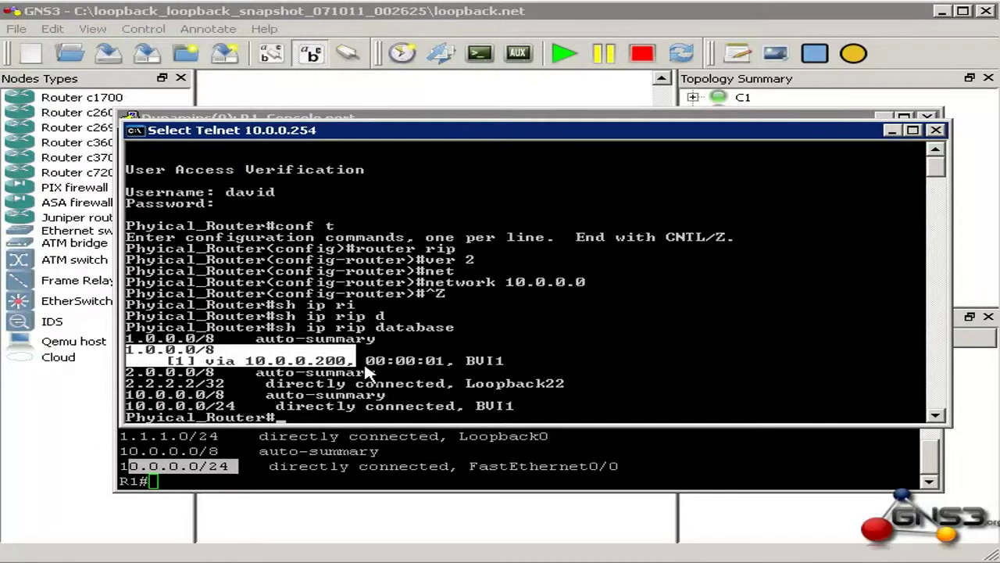
left_click(215, 391)
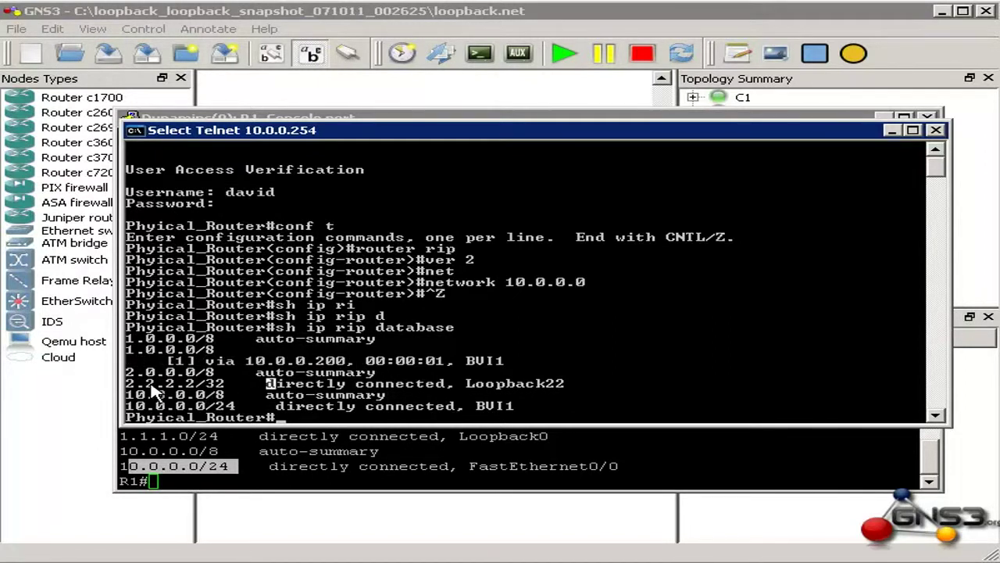
left_click_drag(131, 384, 447, 388)
left_click(606, 382)
left_click(739, 291)
key("Escape")
type("sh ip route")
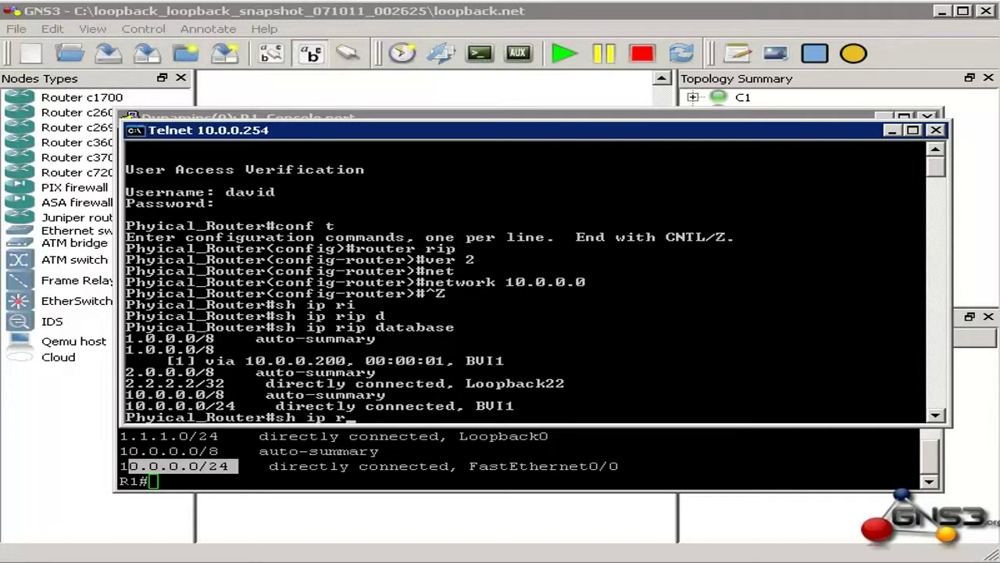
key("Return")
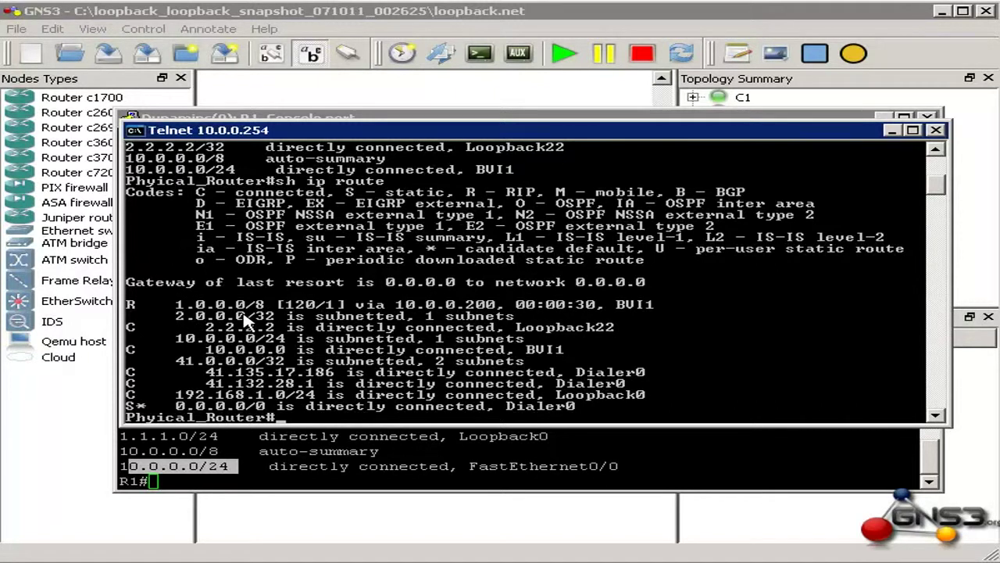
Step: Display R1's routing table, highlighting the RIP-learned 2.0.0.0/8 route
left_click(333, 439)
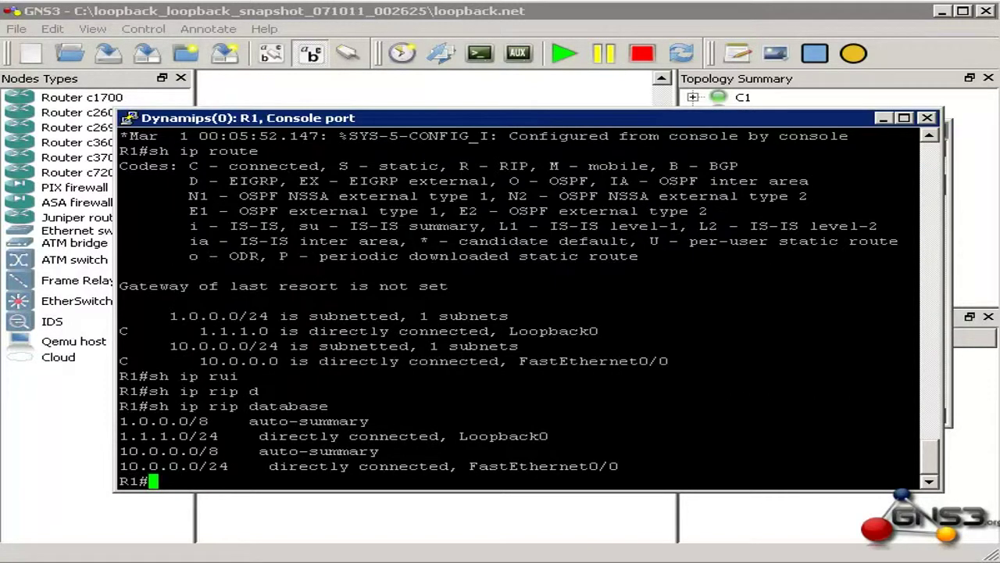
type("sh ip route")
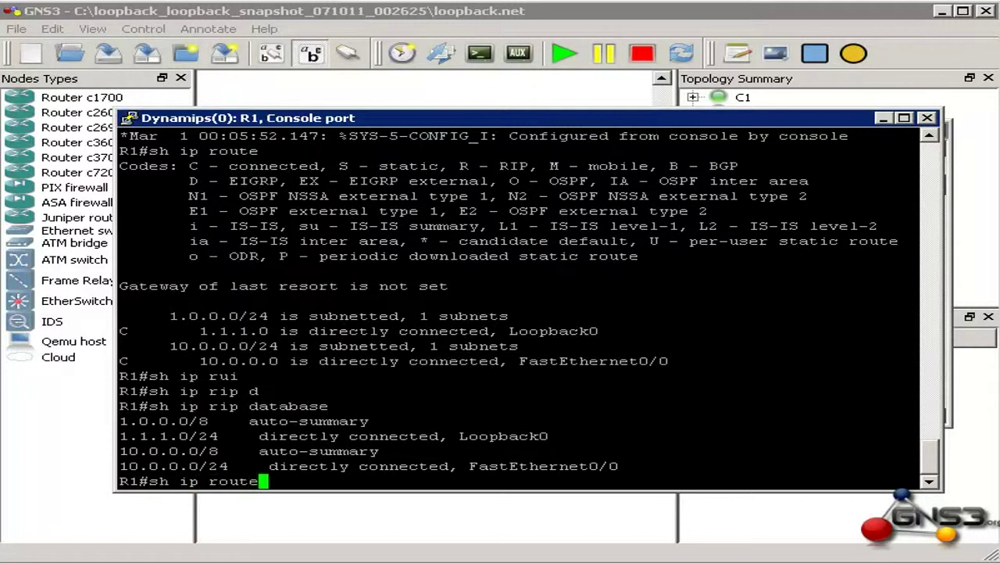
key("Return")
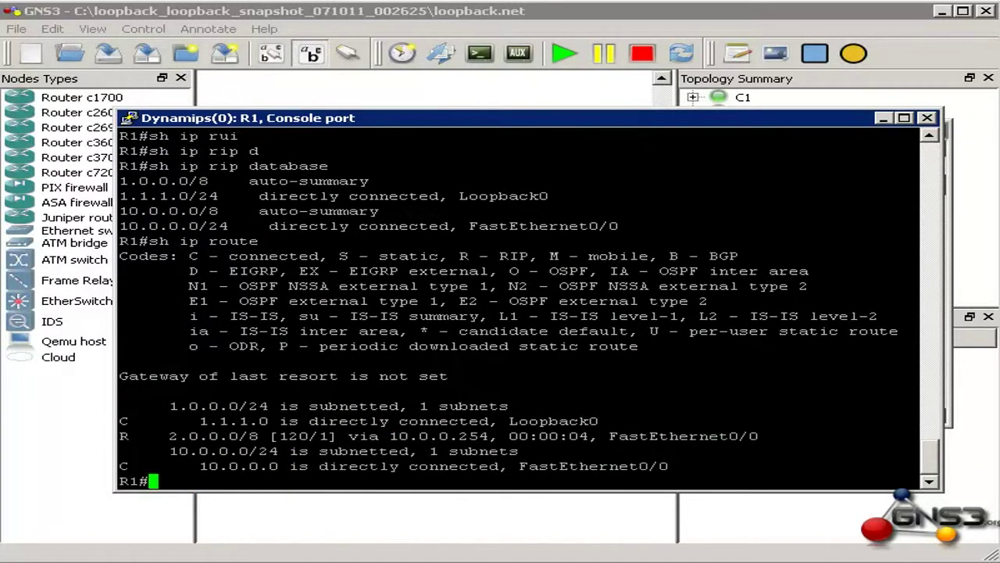
left_click_drag(121, 438, 826, 439)
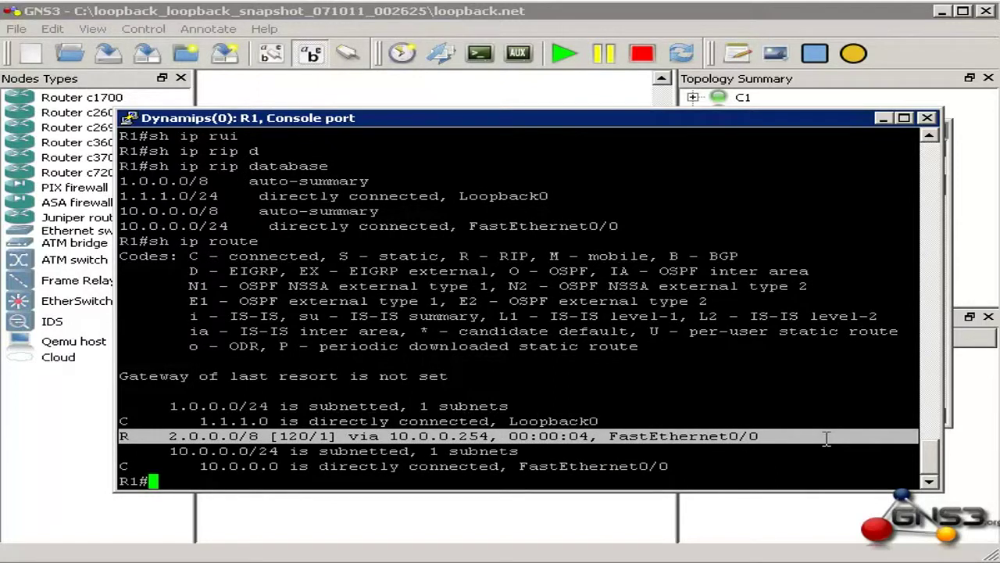
right_click(826, 439)
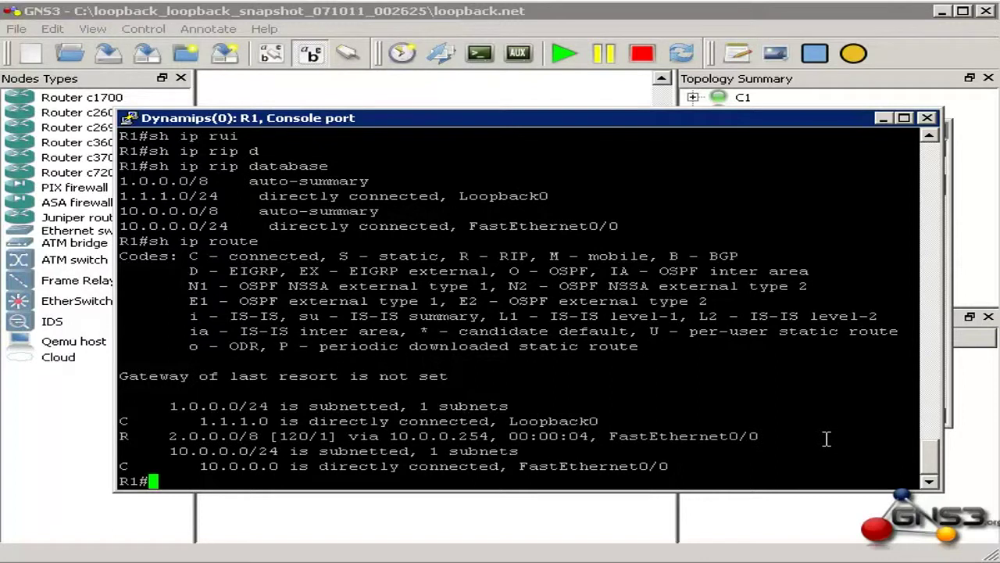
Step: Ping 2.2.2.2 from R1 and enter global configuration mode
type("ping 2.2.2.2")
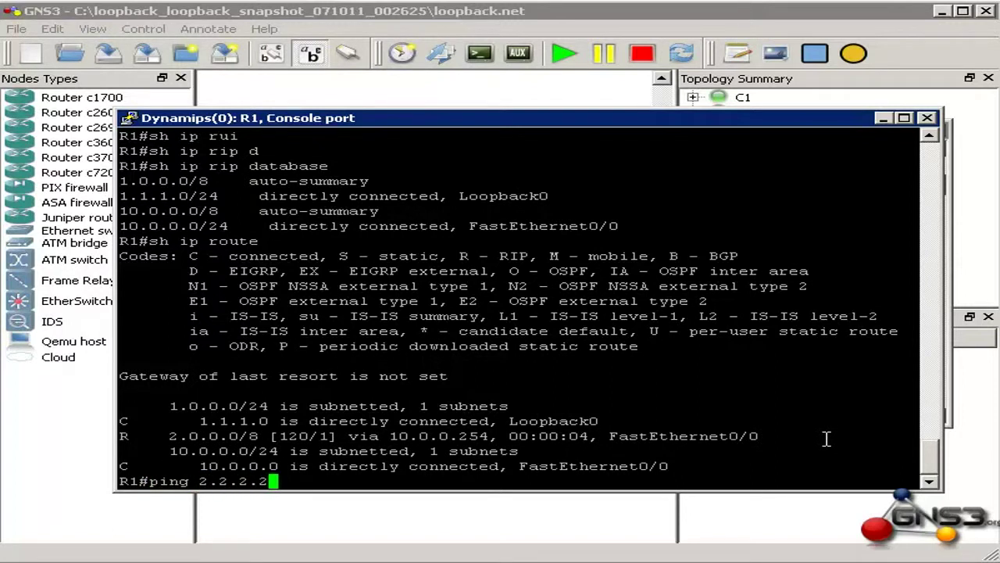
key("Return")
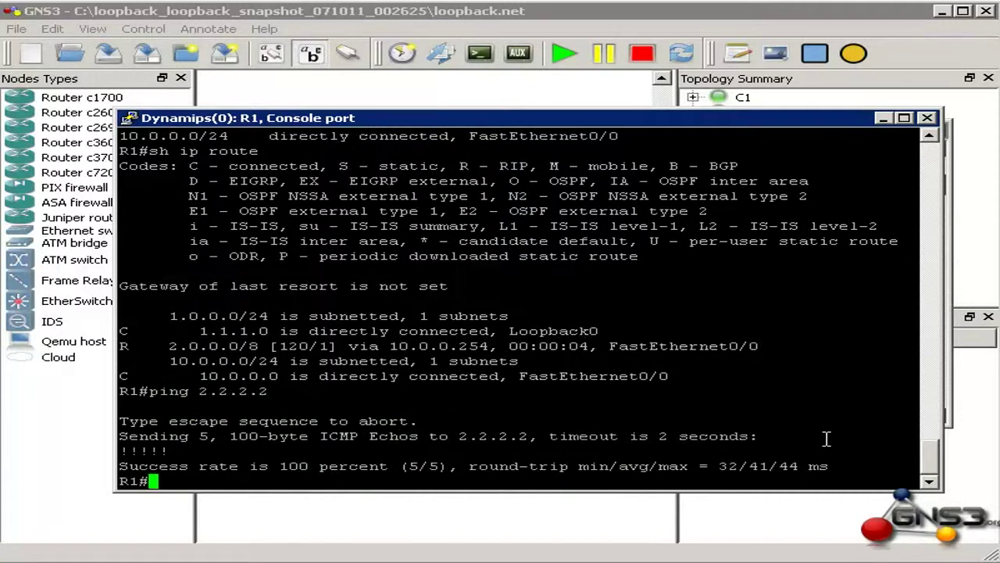
type("conf t")
key("Return")
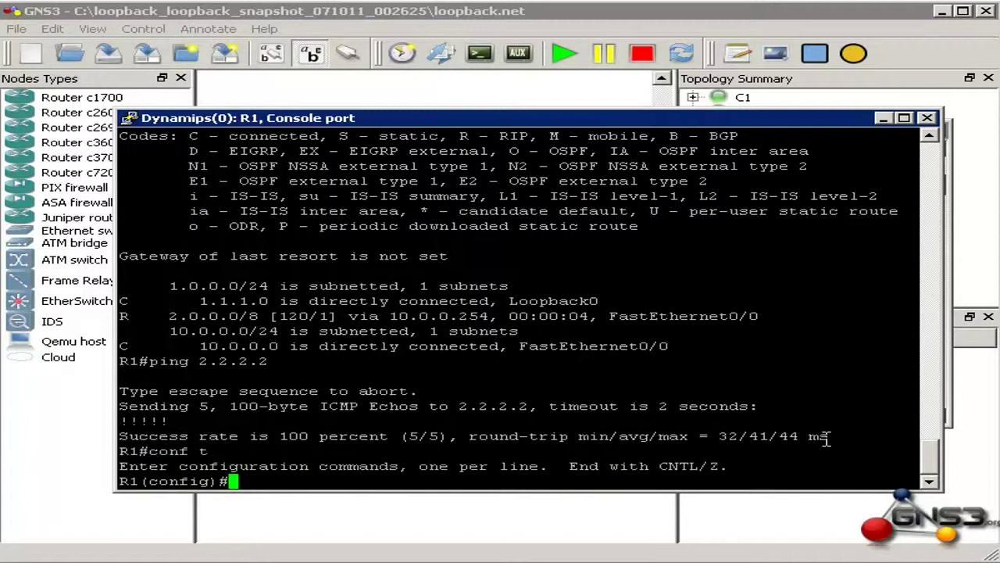
Step: Disable RIP auto-summary on R1
type("router rip")
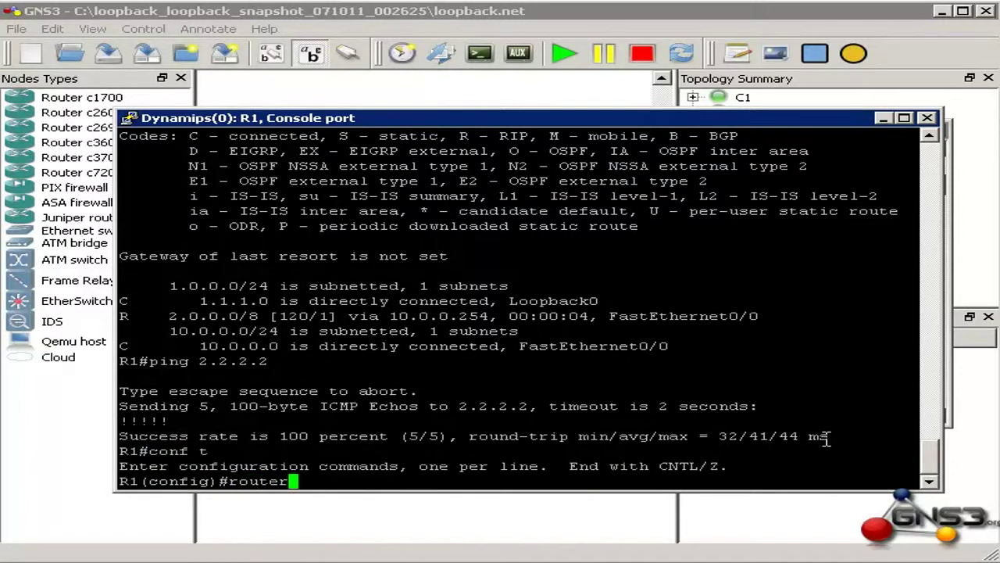
key("Return")
type("no au")
key("Tab")
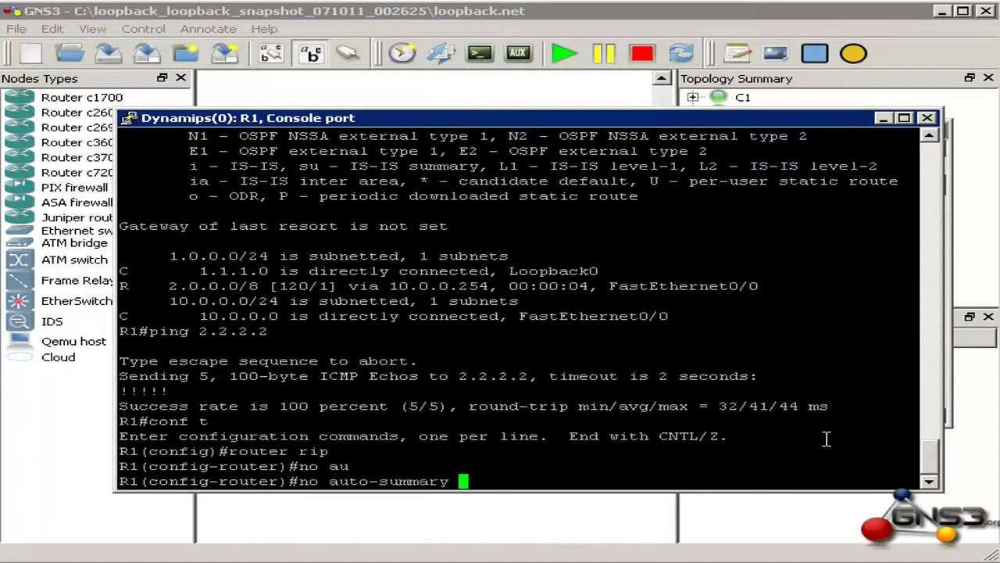
key("Return")
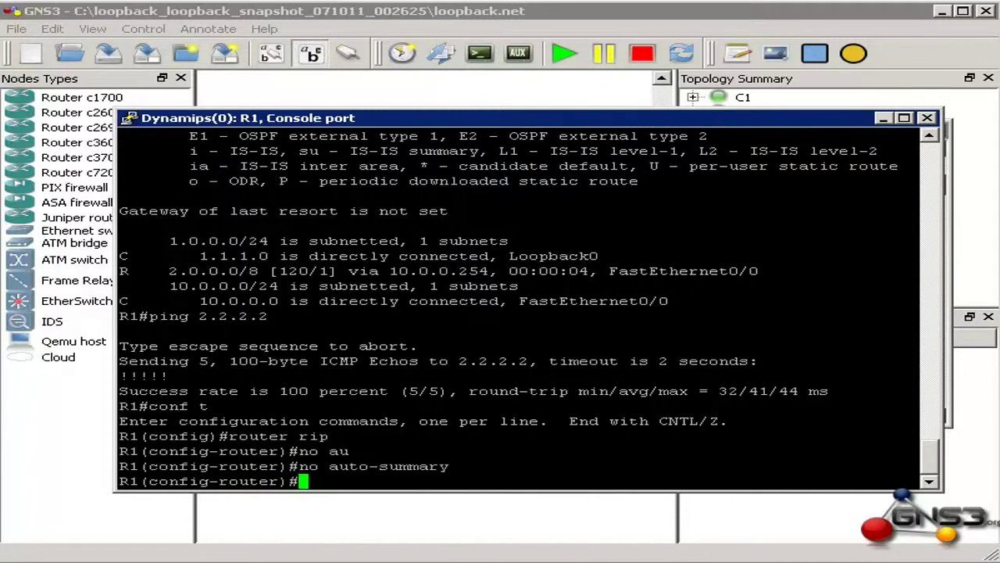
Step: Disable RIP auto-summary on the physical router via its telnet session
key("alt+Tab")
type("conf t")
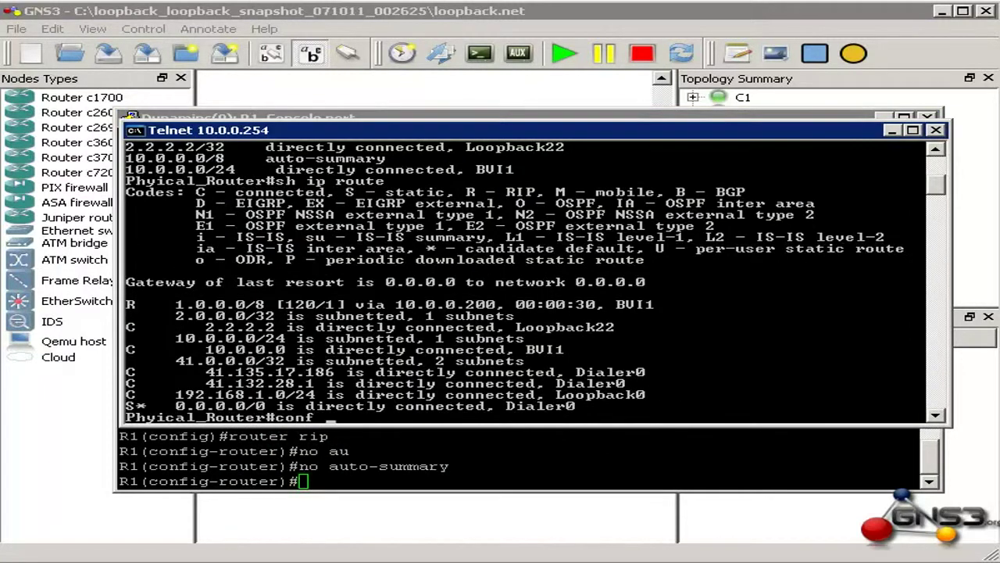
key("Return")
type("router rip")
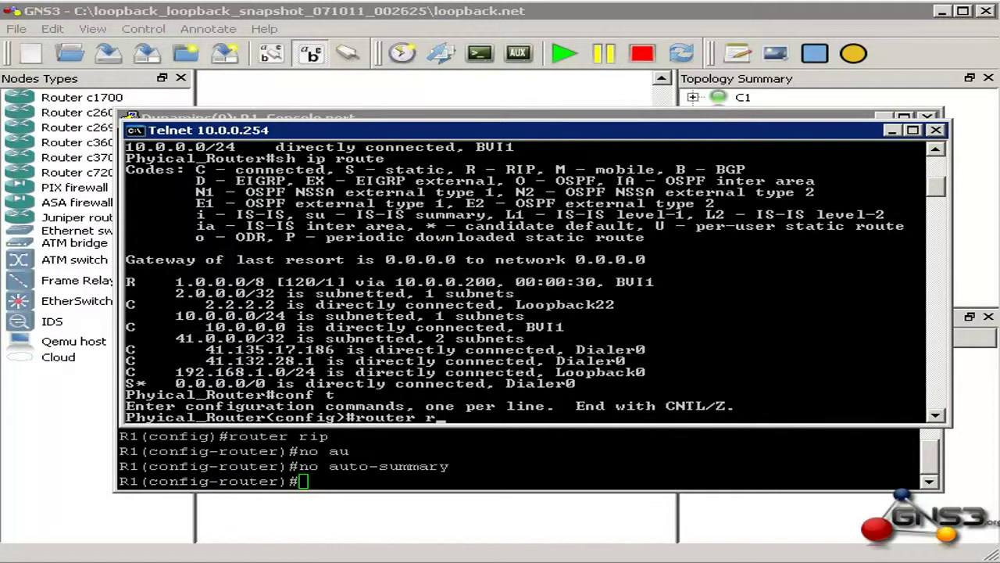
key("Return")
type("no au")
key("Tab")
key("Return")
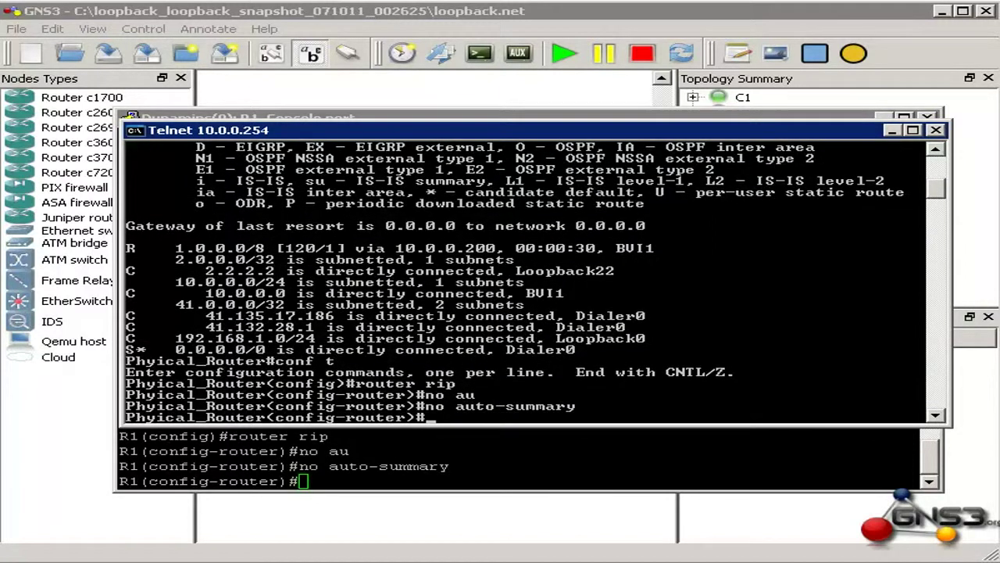
left_click(538, 479)
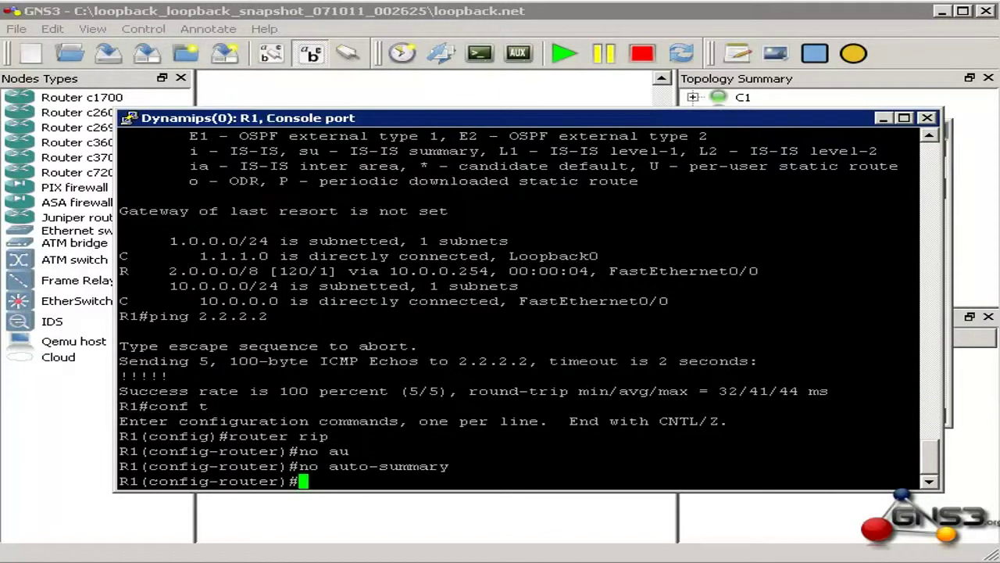
Step: Exit configuration mode on R1 and display its routing table
key("ctrl+z")
type("sh ip route")
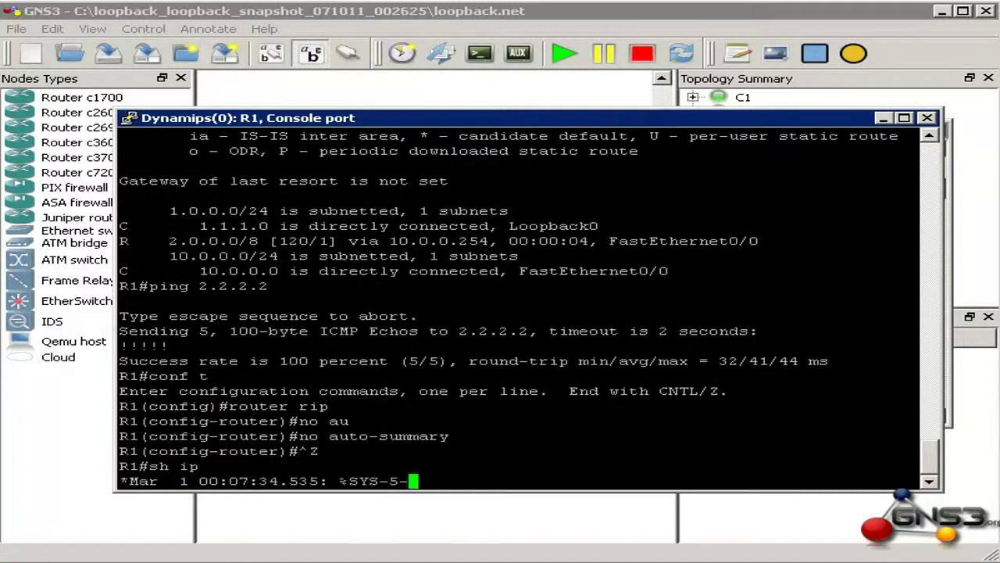
key("Return")
Step: Clear all R1 routes with clear ip route * and confirm 2.2.2.2/32 via 10.0.0.254
type("clear ip route *")
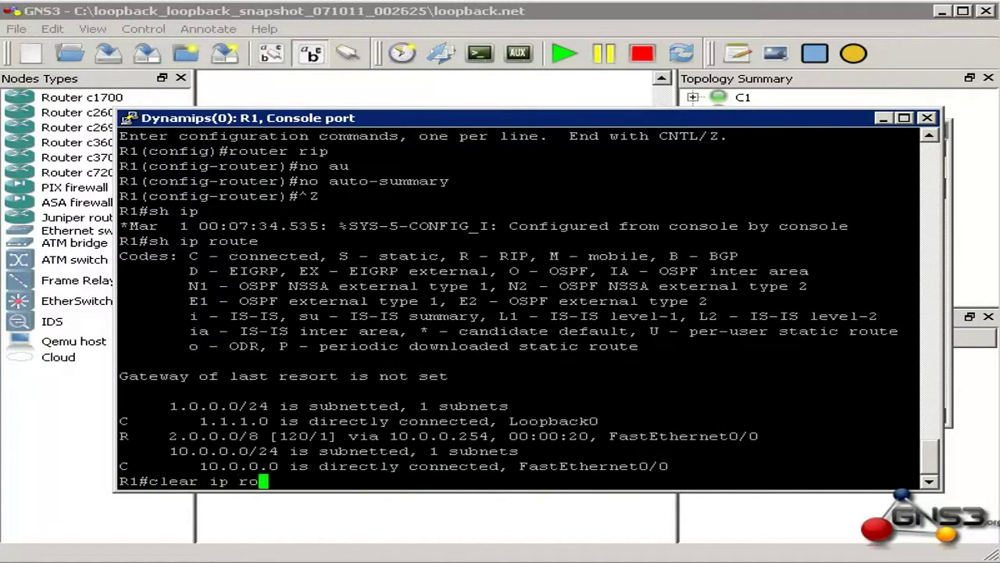
key("Return")
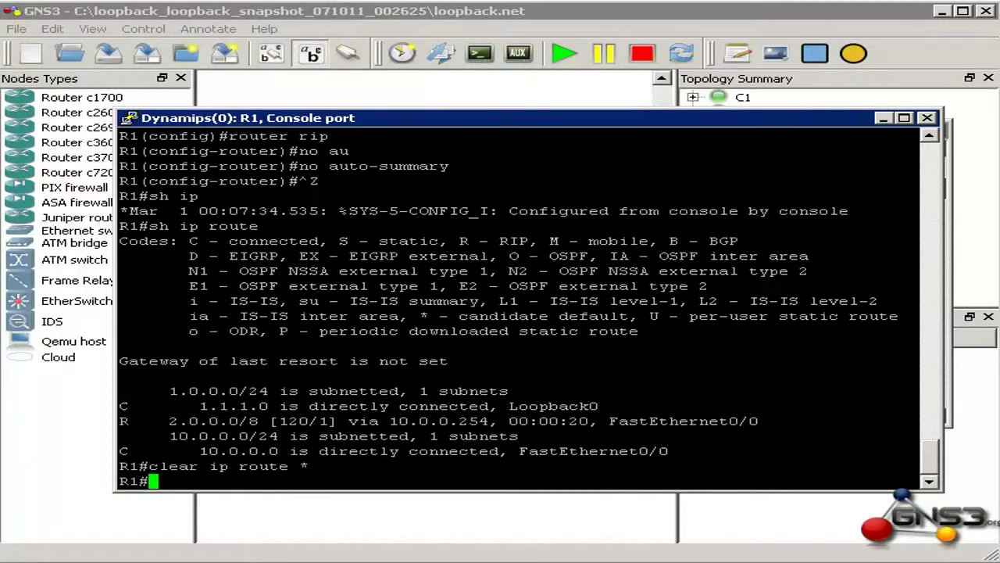
key("Up")
key("Up")
key("Return")
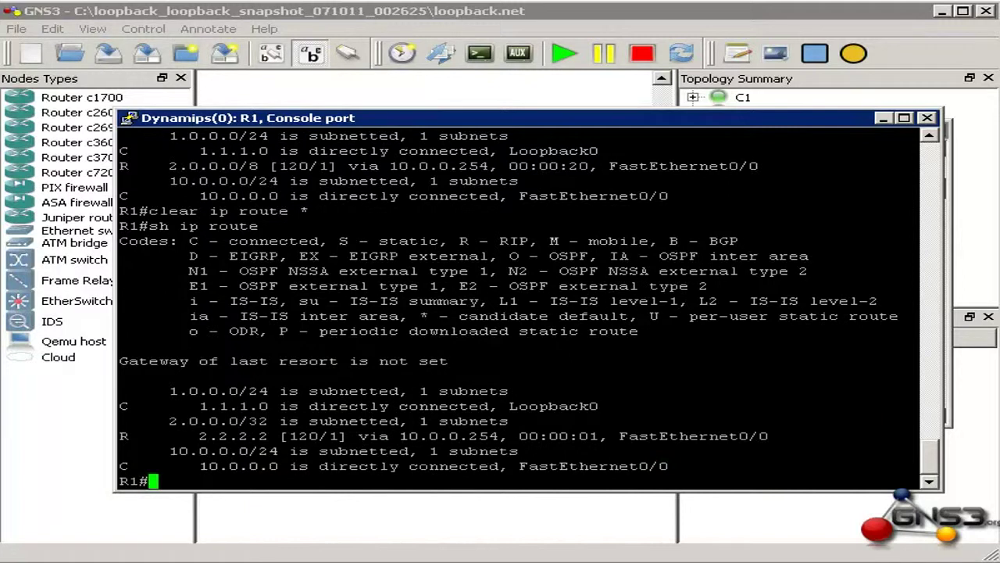
left_click_drag(171, 434, 345, 435)
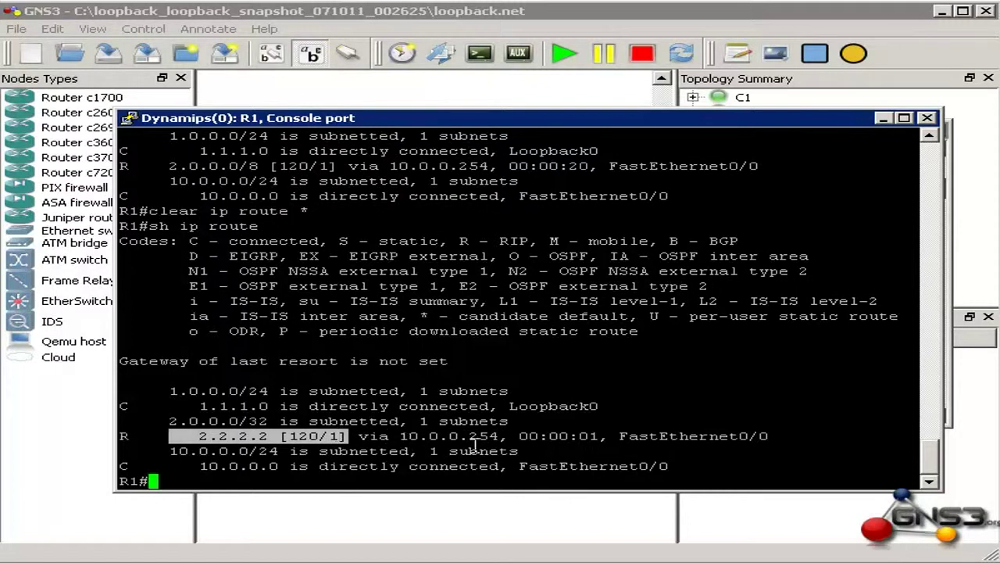
left_click_drag(406, 435, 501, 435)
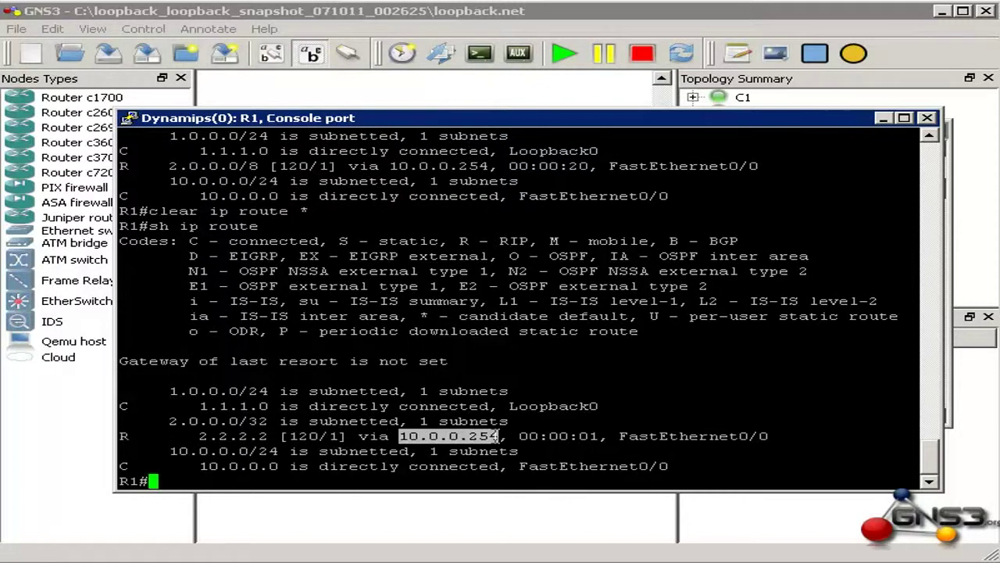
left_click(645, 445)
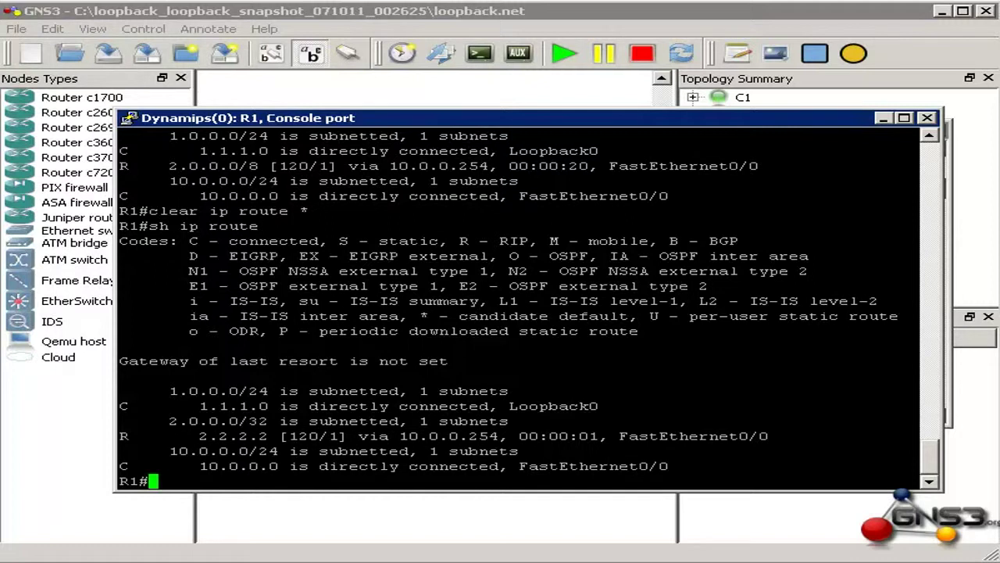
Step: Ping 2.2.2.2 from R1, then telnet to 2.2.2.2, log in, and exit
type("ping 2.2.2.2")
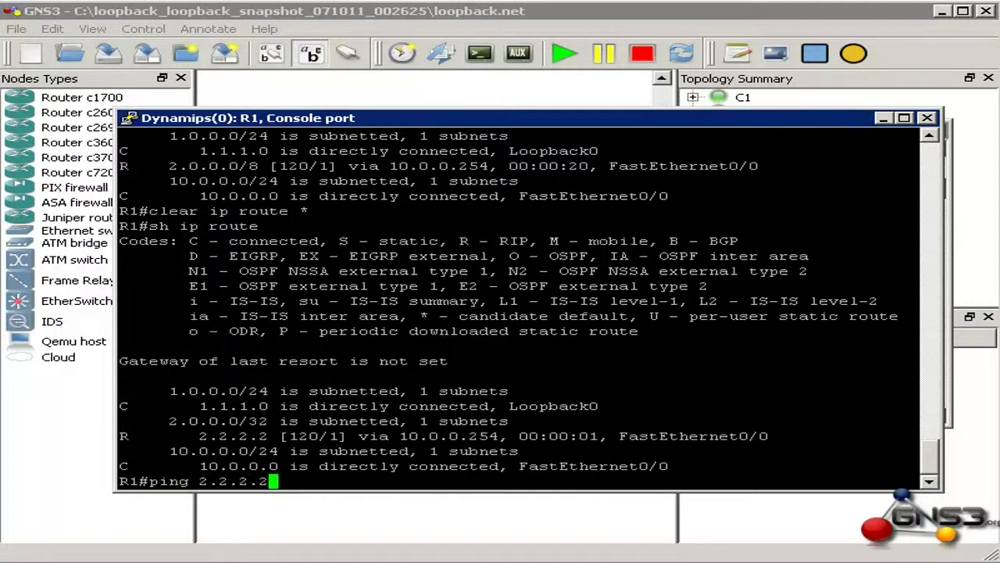
key("Return")
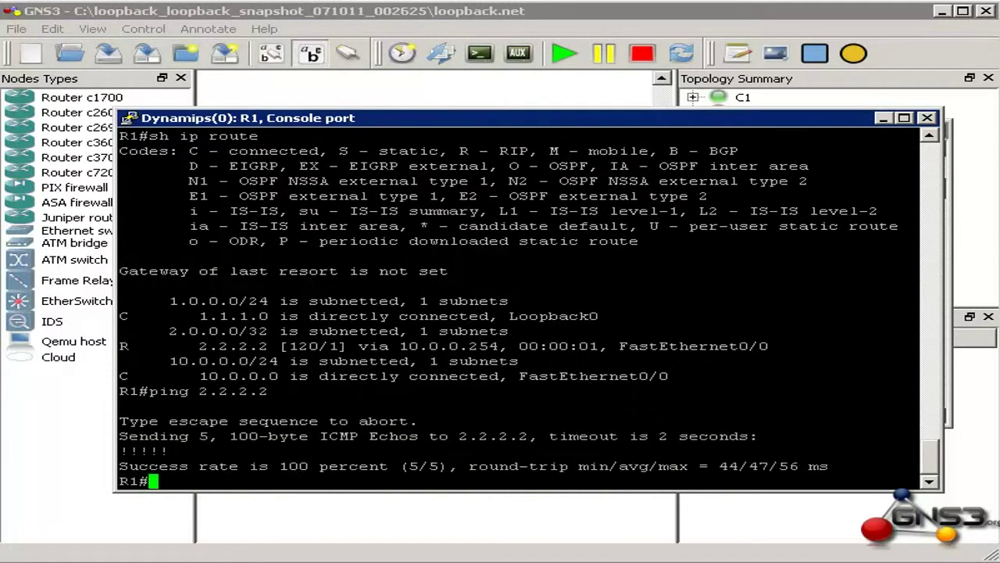
type("telnet 2.2.2.2")
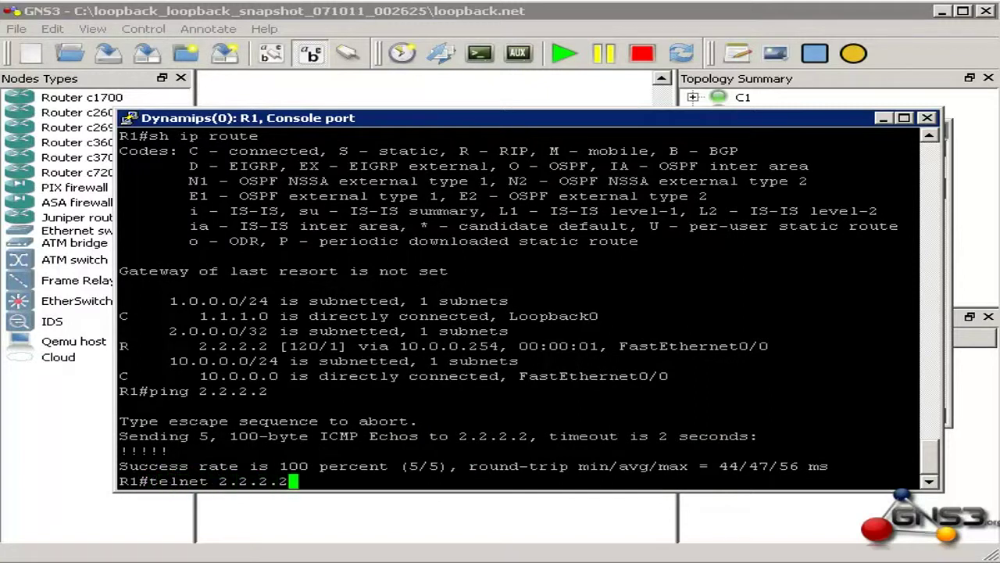
key("Return")
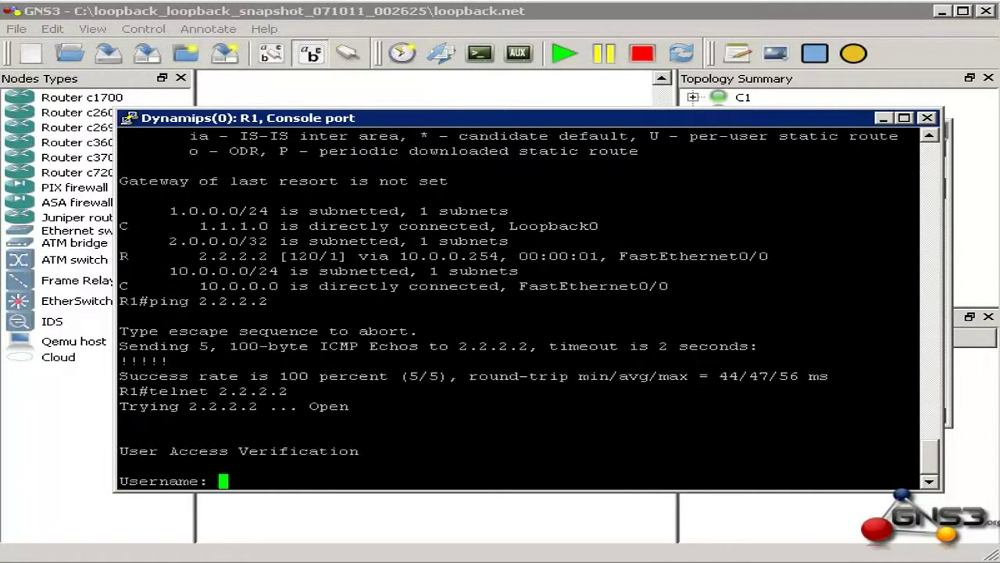
type("david")
key("Return")
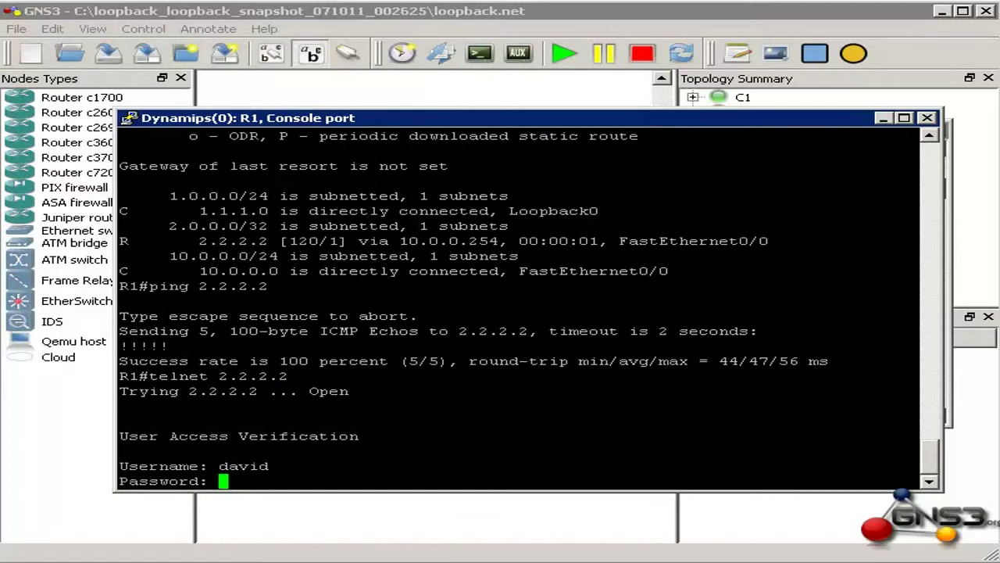
key("Return")
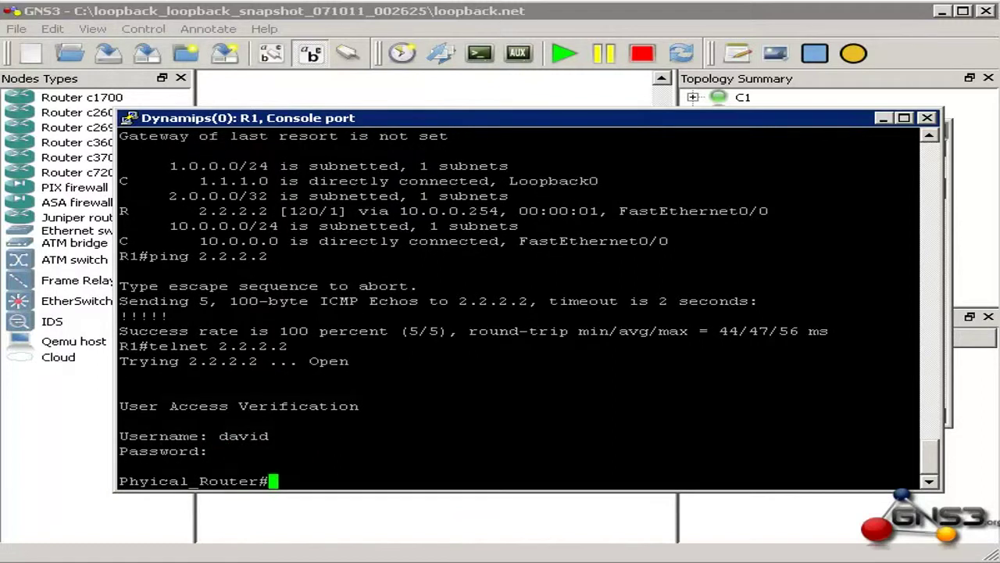
type("exit")
key("Return")
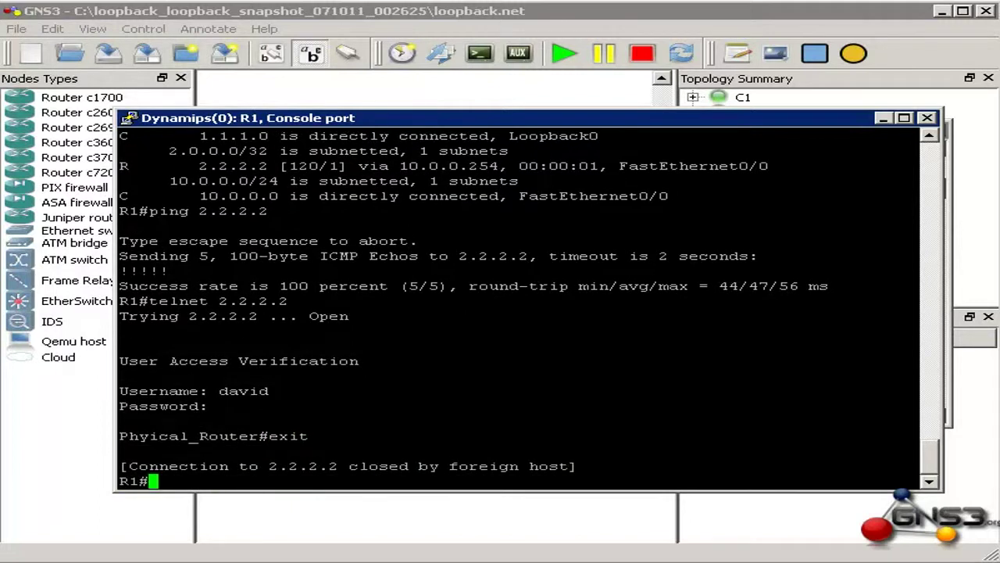
Step: Redisplay R1's routing table and return to the R1–cloud C1 topology view
type("sh ip route")
key("Return")
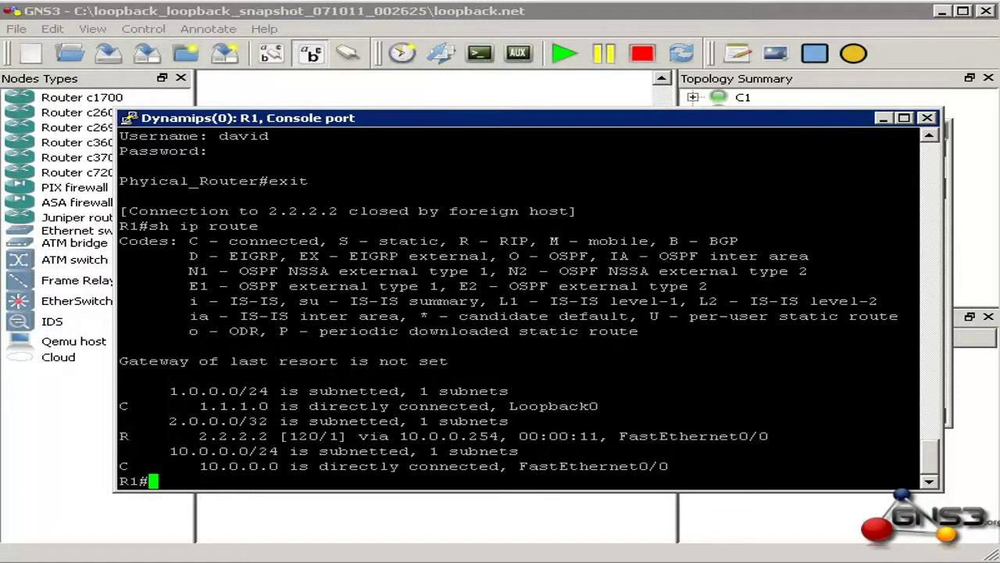
left_click(762, 14)
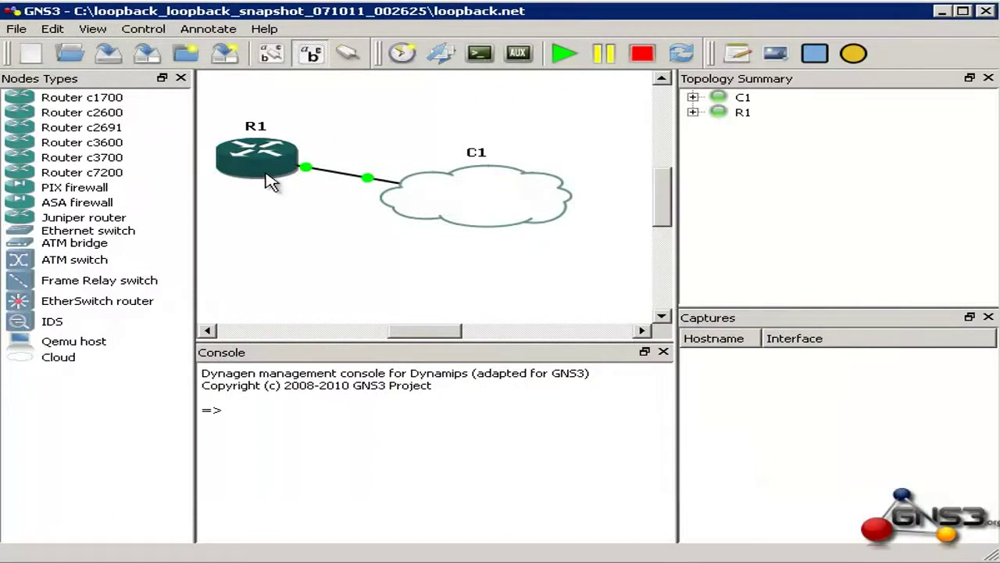
mouse_move(269, 181)
mouse_move(482, 183)
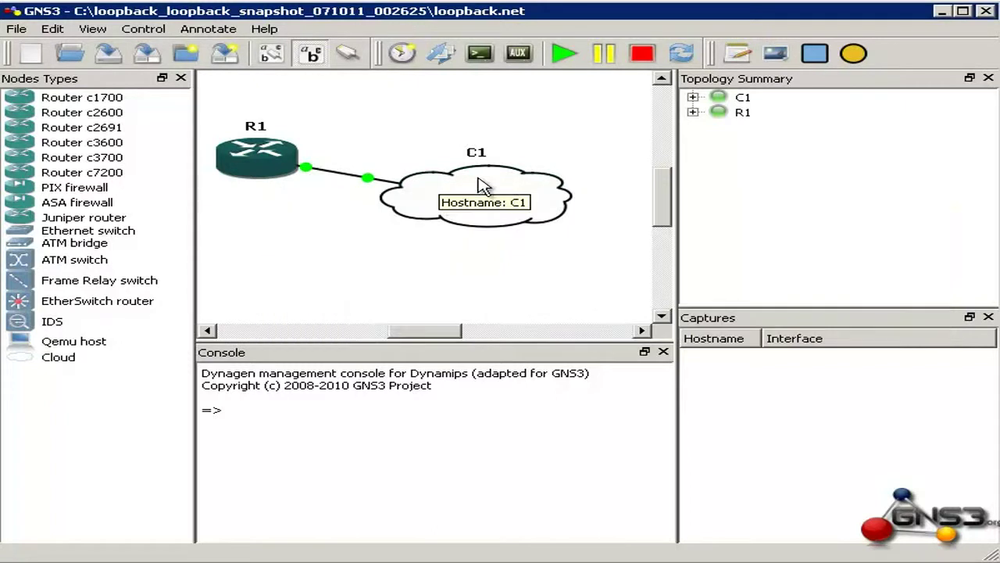